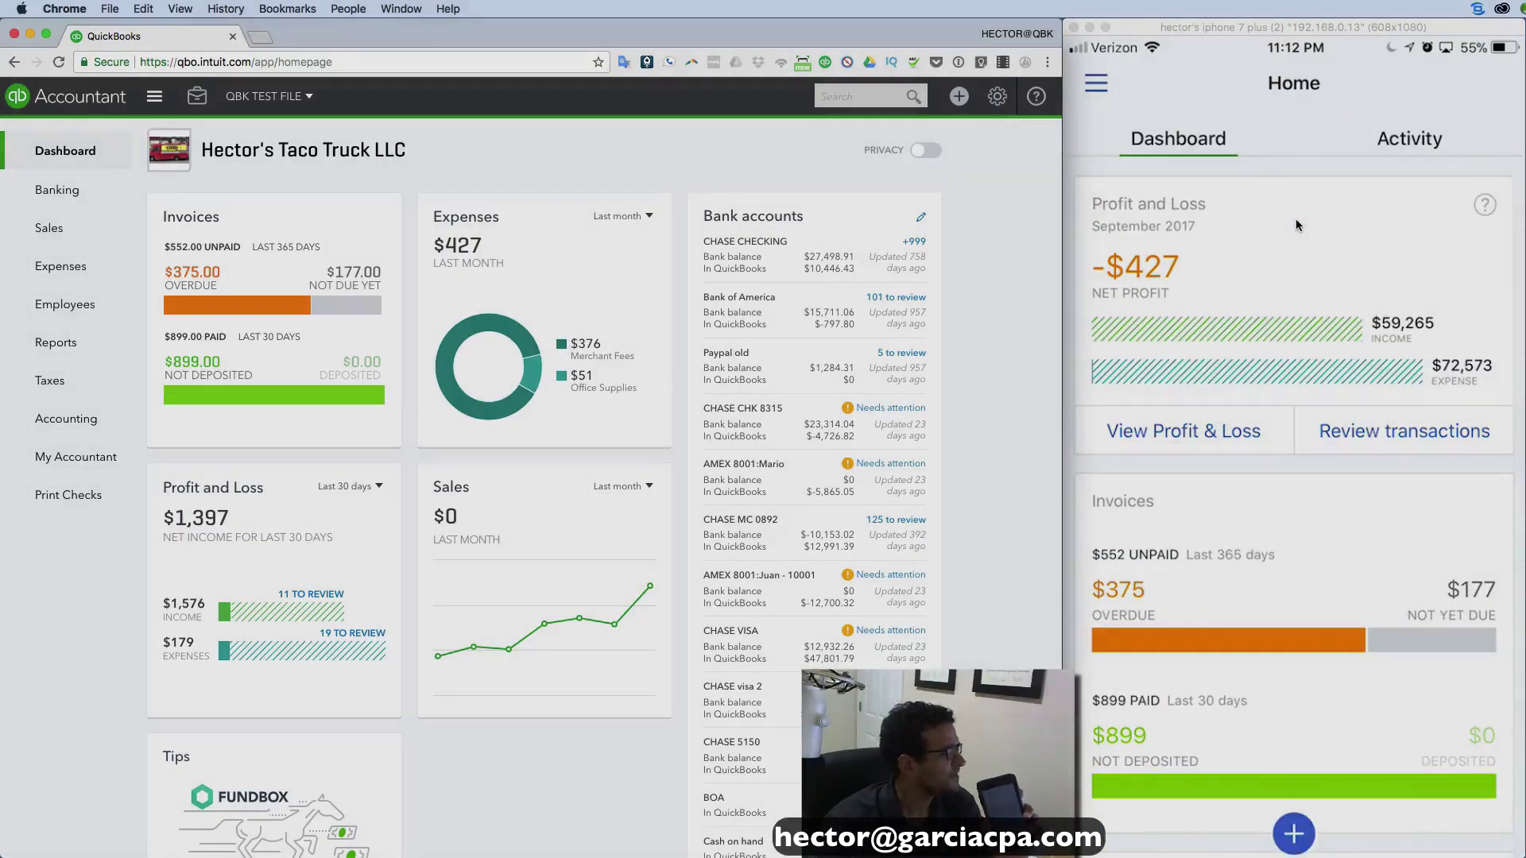
# Bring the mirrored iPhone QuickBooks app forward for customer a's $500 Complete Bed Wrapping invoice.
pyautogui.scroll(1, 615, 431)
pyautogui.scroll(-5, 615, 430)
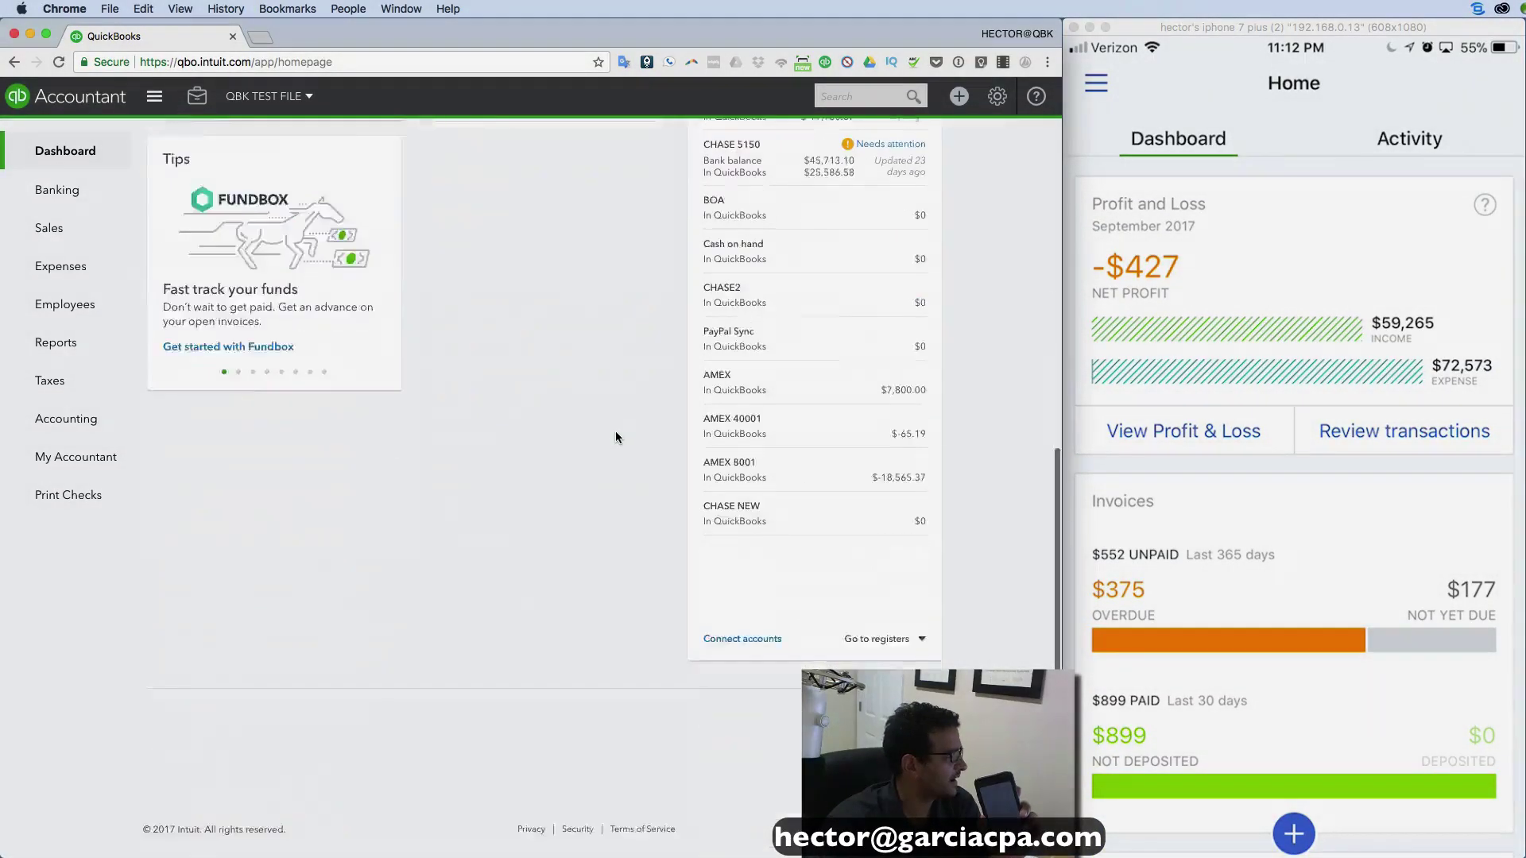
pyautogui.scroll(5, 615, 431)
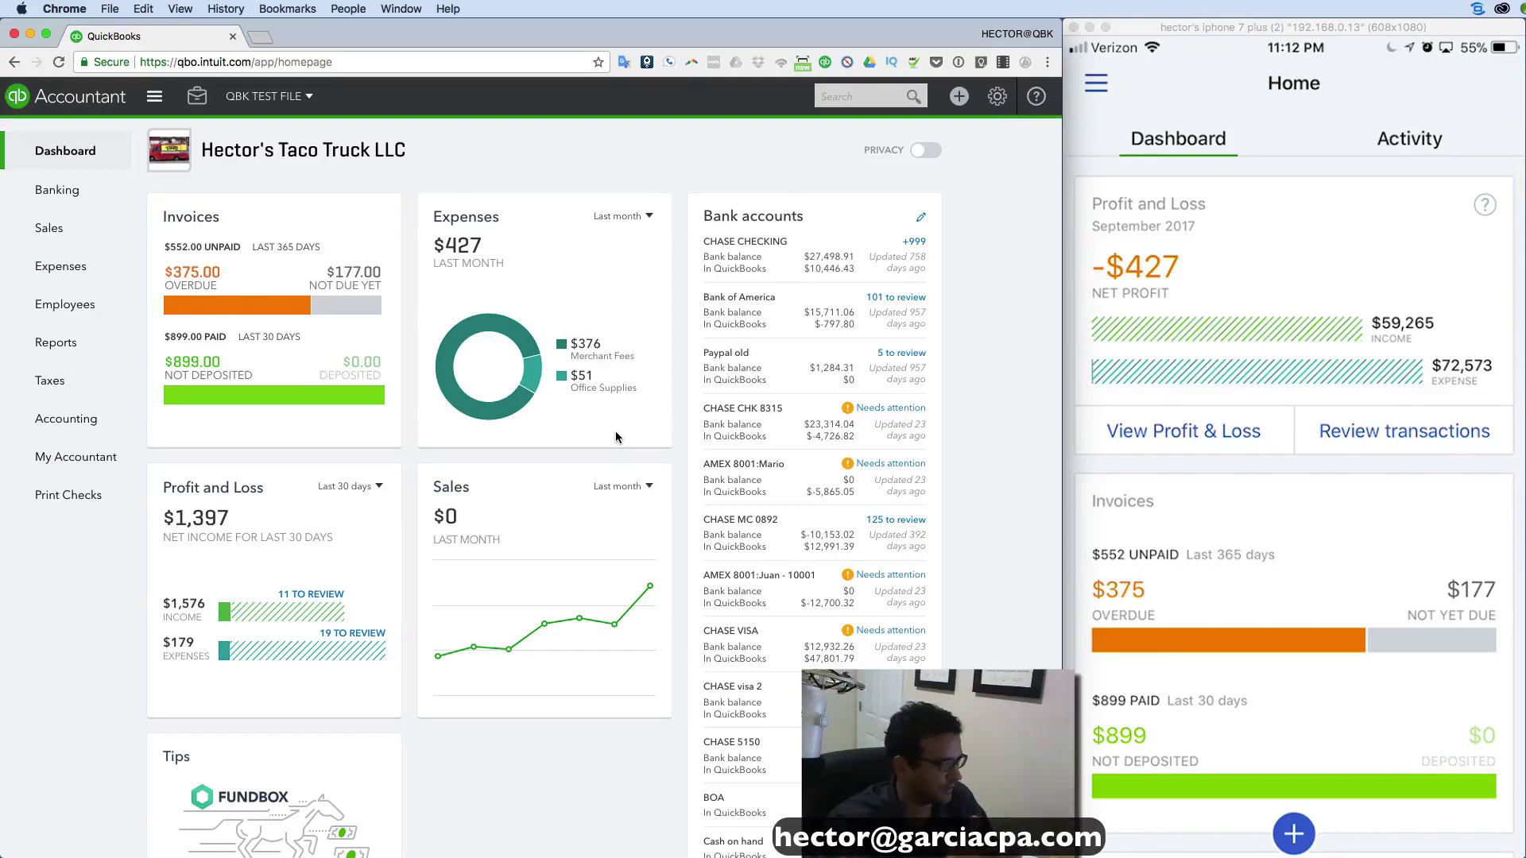
pyautogui.click(1266, 35)
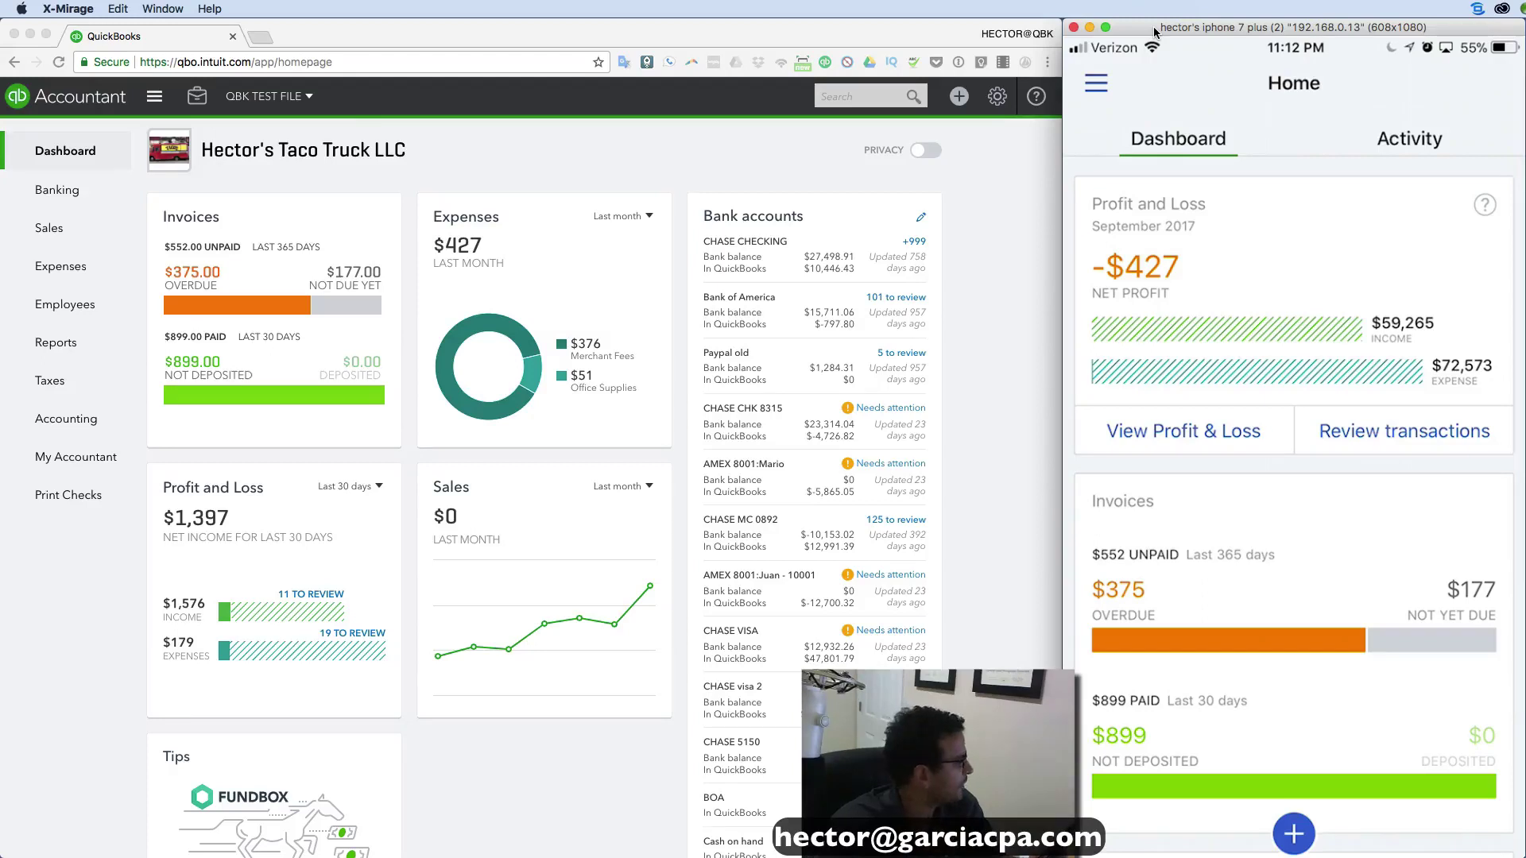
pyautogui.press('super+alt+8')
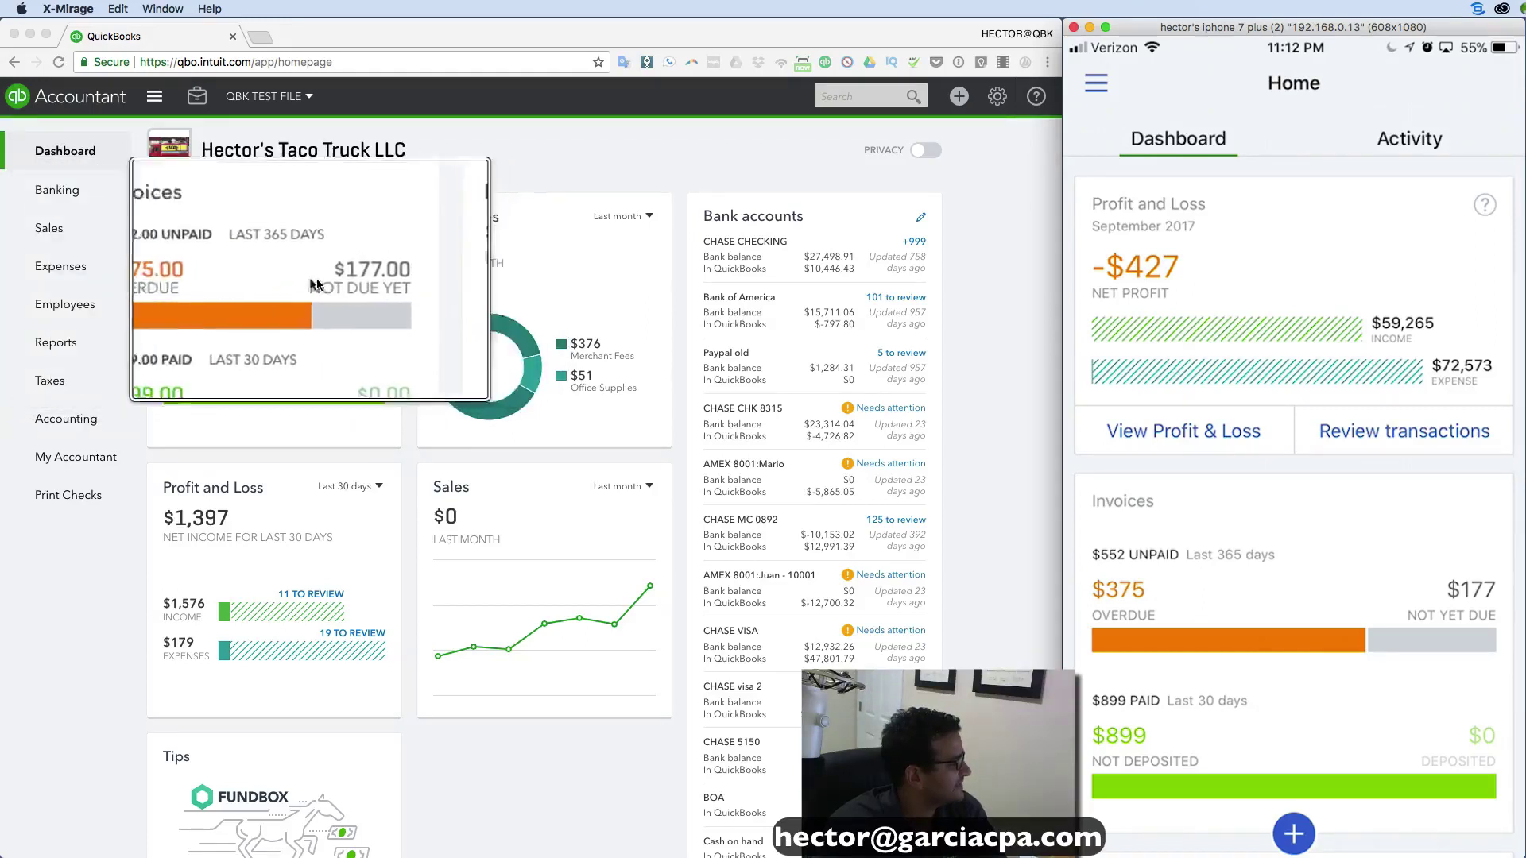
pyautogui.press('super+alt+8')
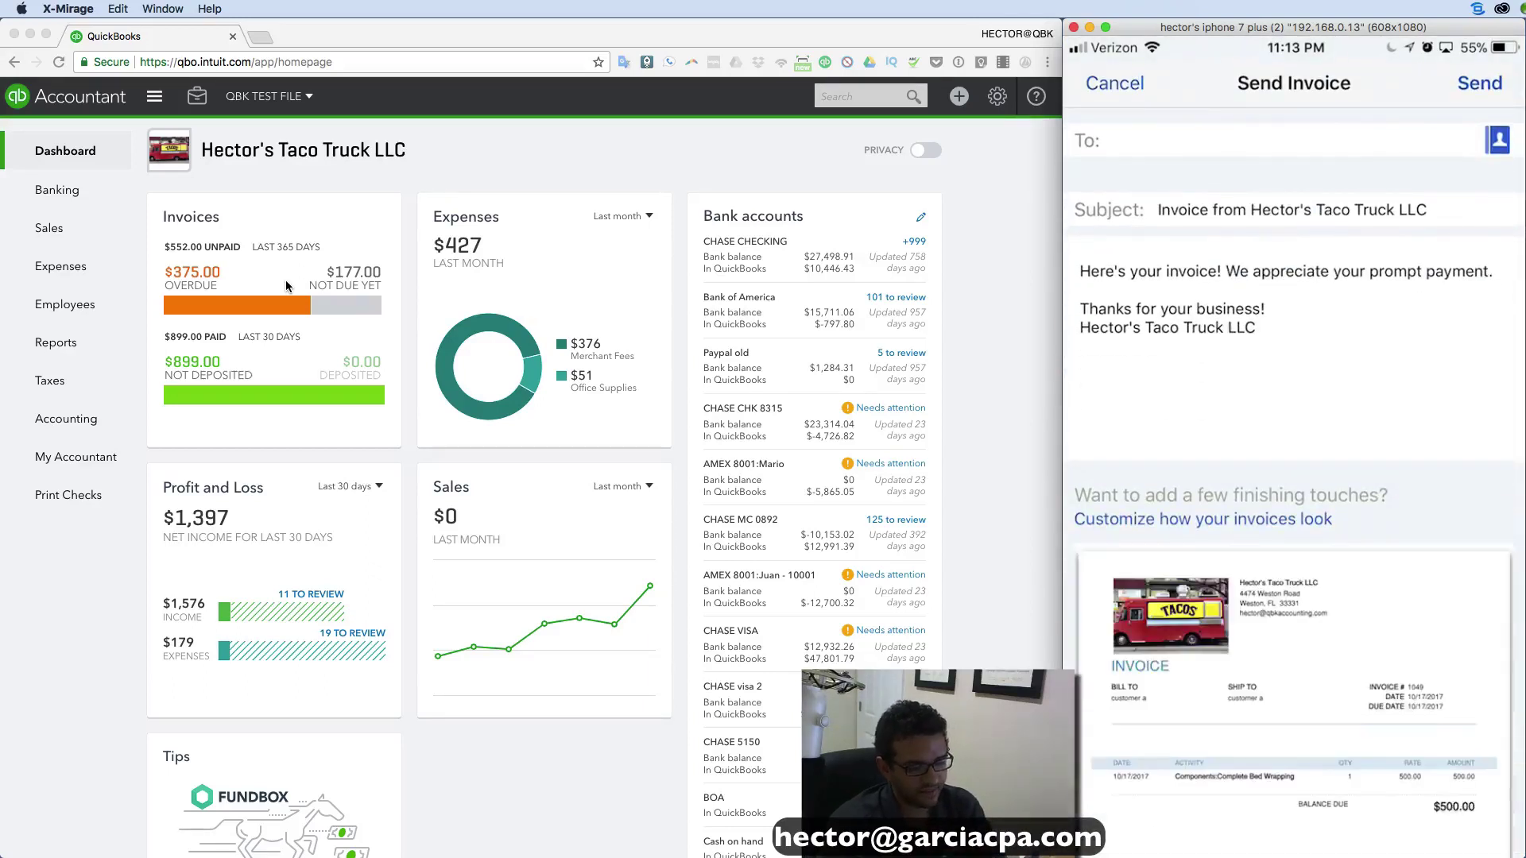
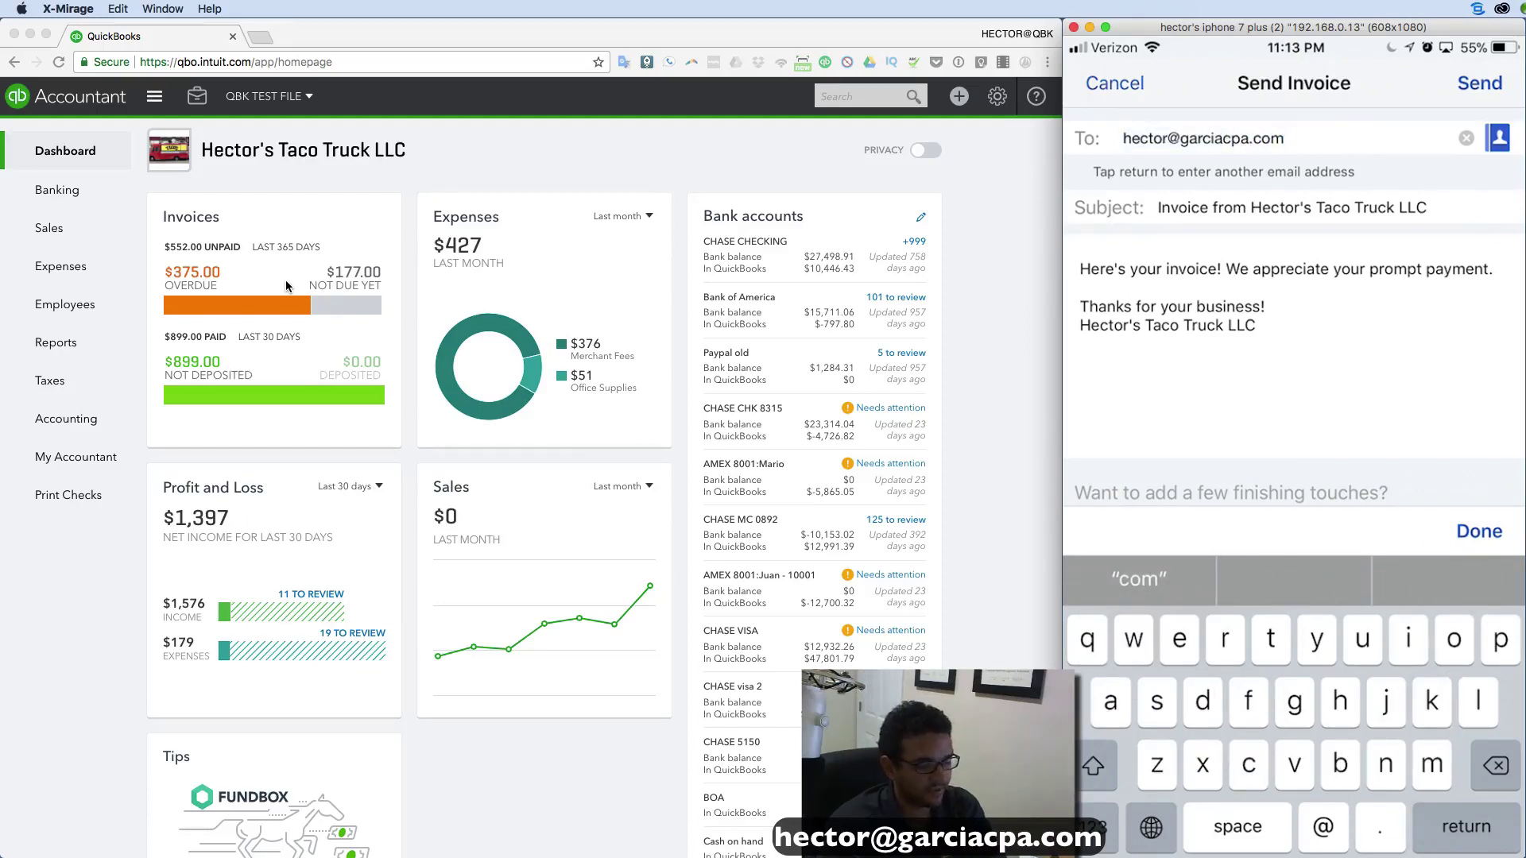
# Enter the recipient's e-mail address and send the $500 invoice #1049.
pyautogui.click(1256, 325)
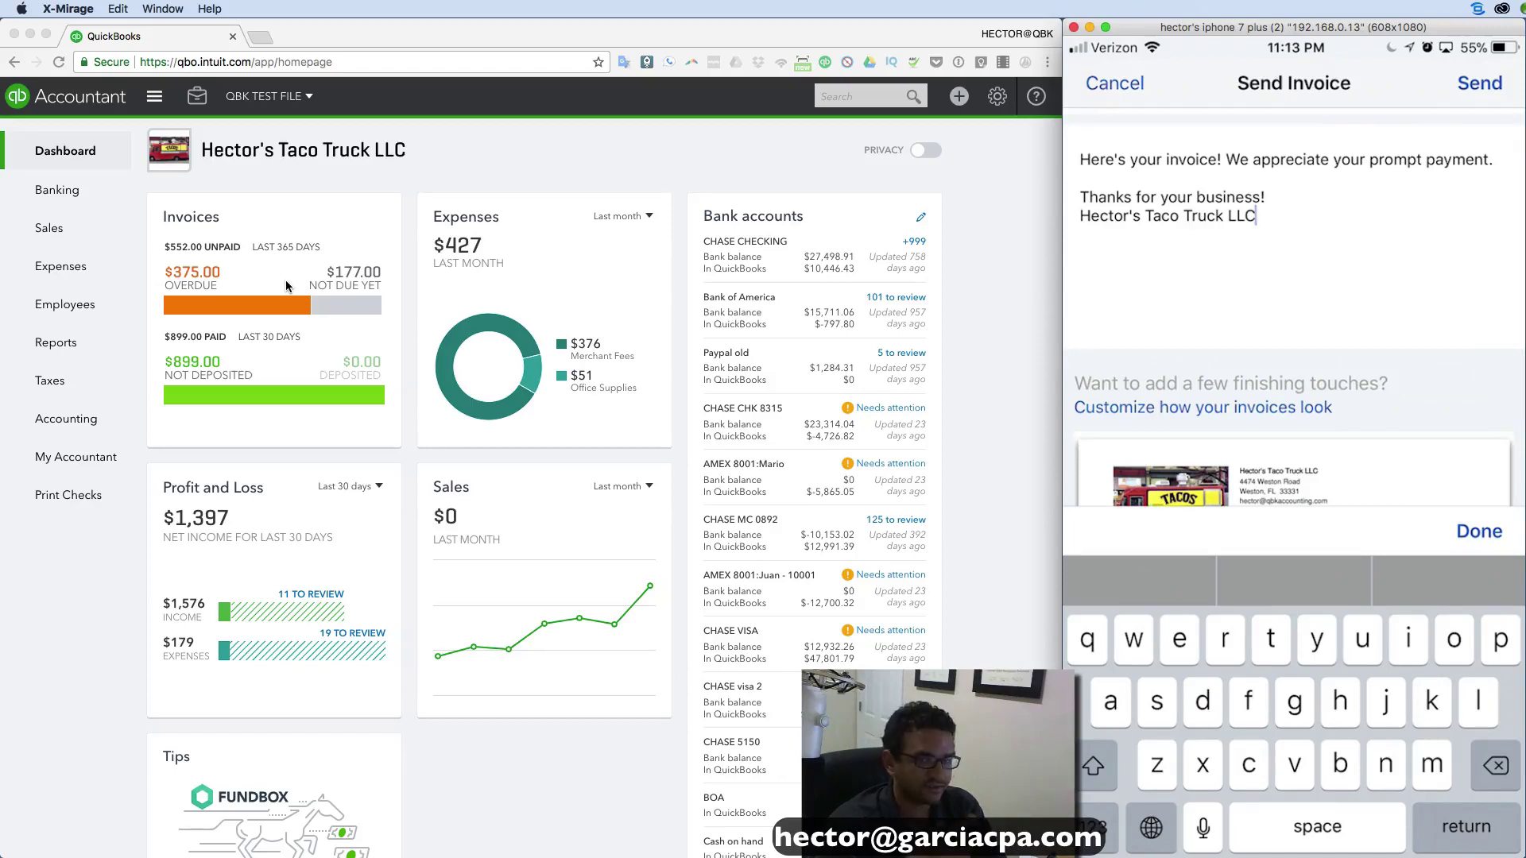
pyautogui.scroll(-5, 1294, 350)
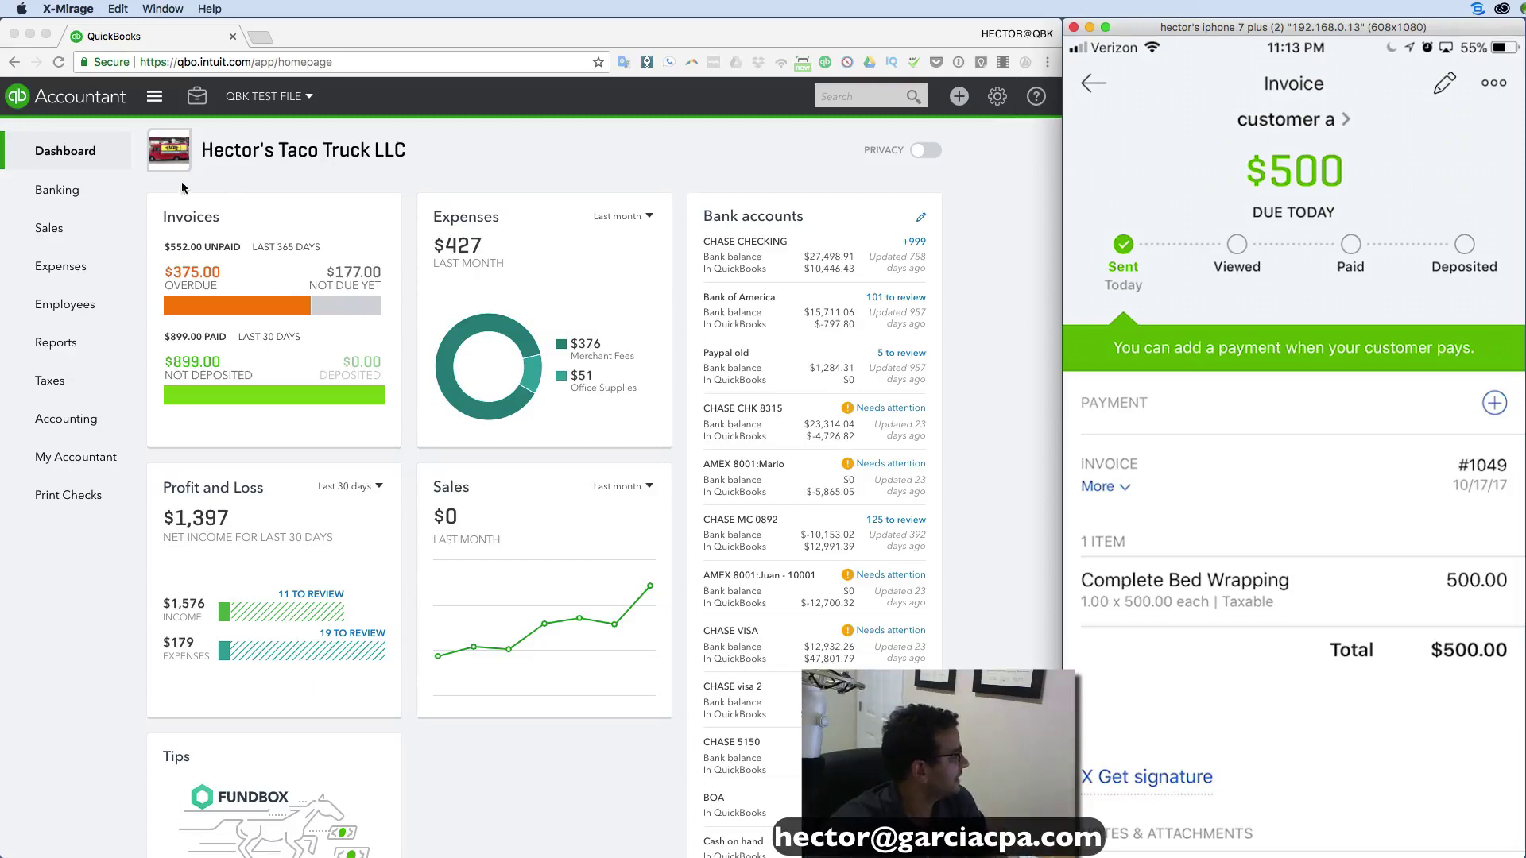
# Reload the QuickBooks web dashboard in Chrome to show $1,052 unpaid and $677 not yet due.
pyautogui.click(388, 162)
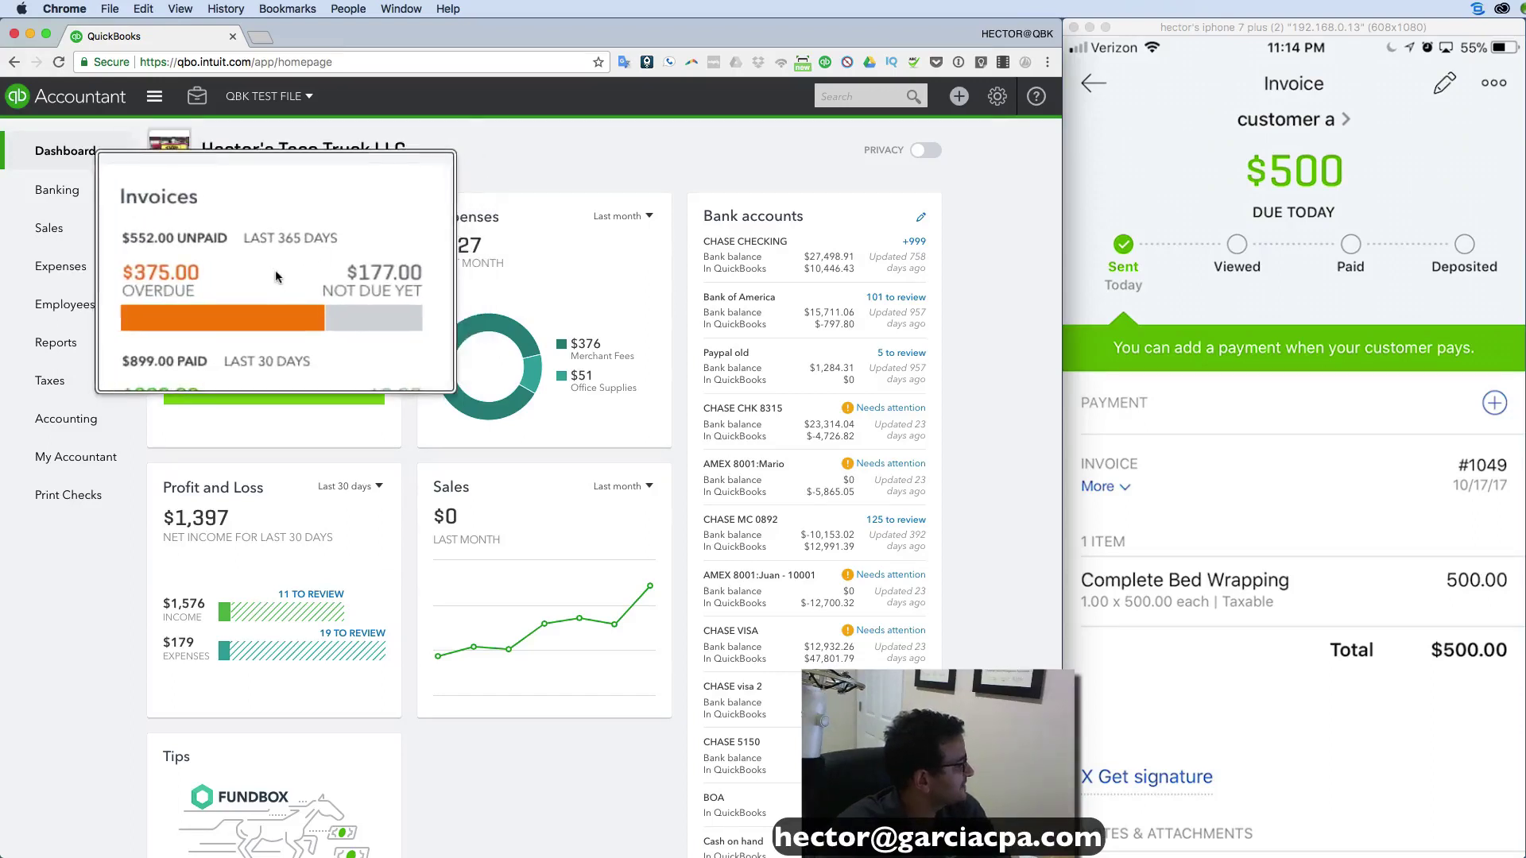
pyautogui.scroll(1, 309, 331)
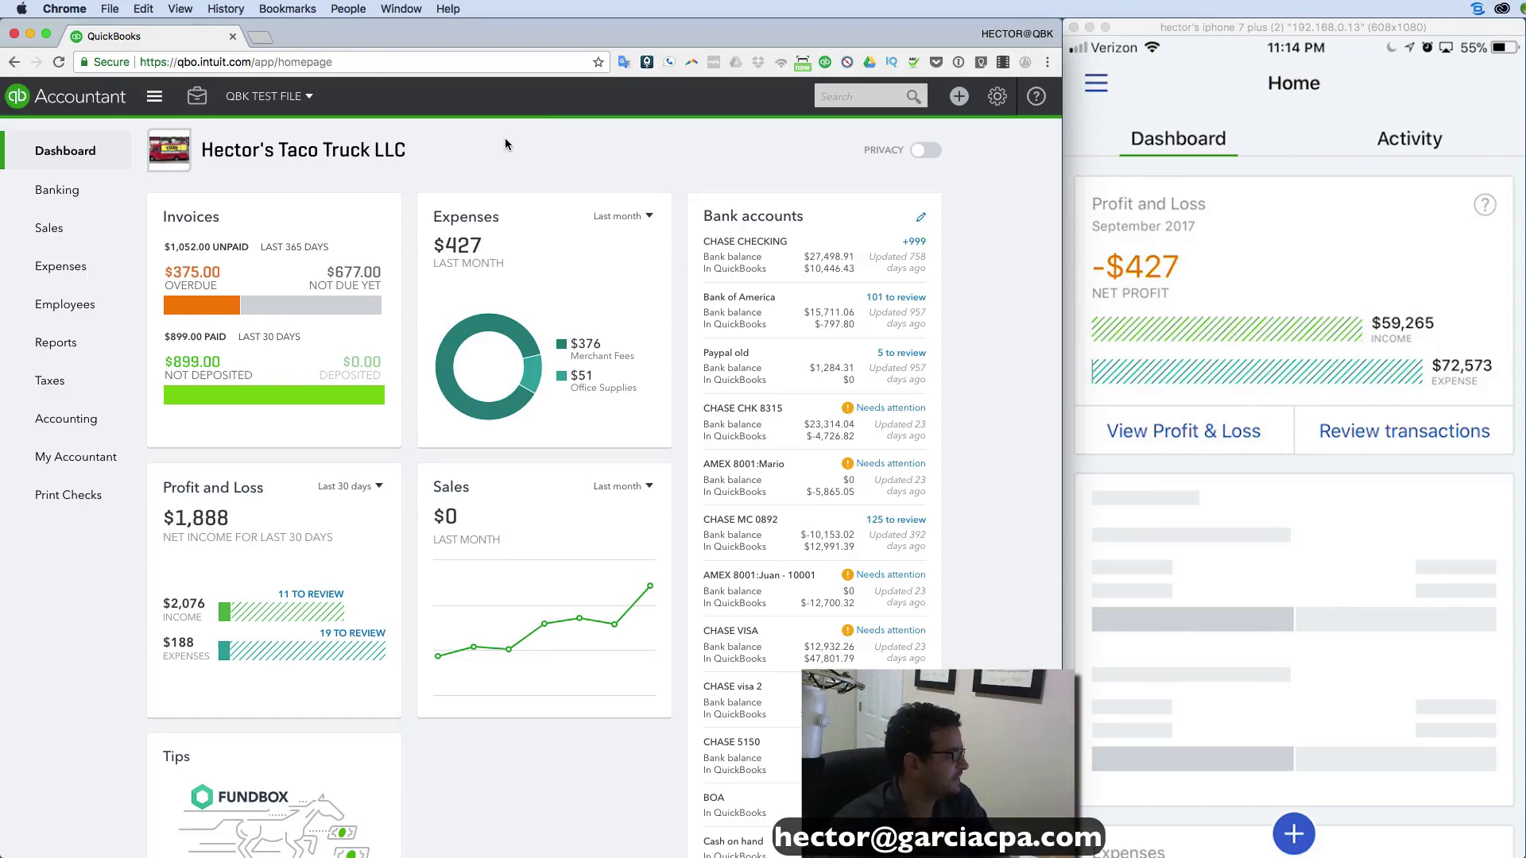
# Start a Receive Payment for customer a and apply it to Invoice #1049.
pyautogui.click(967, 91)
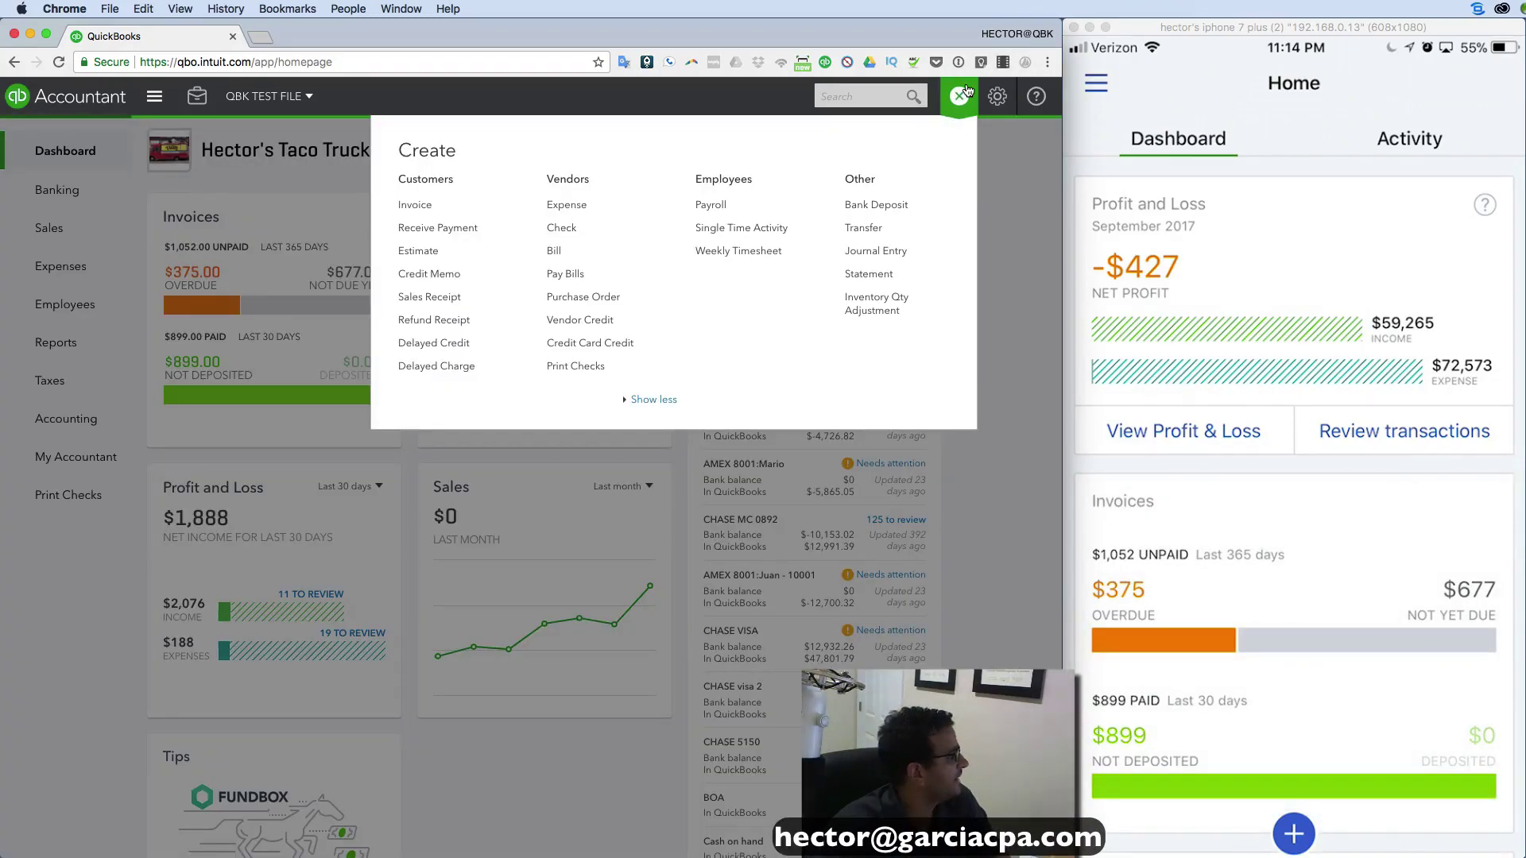
pyautogui.click(435, 228)
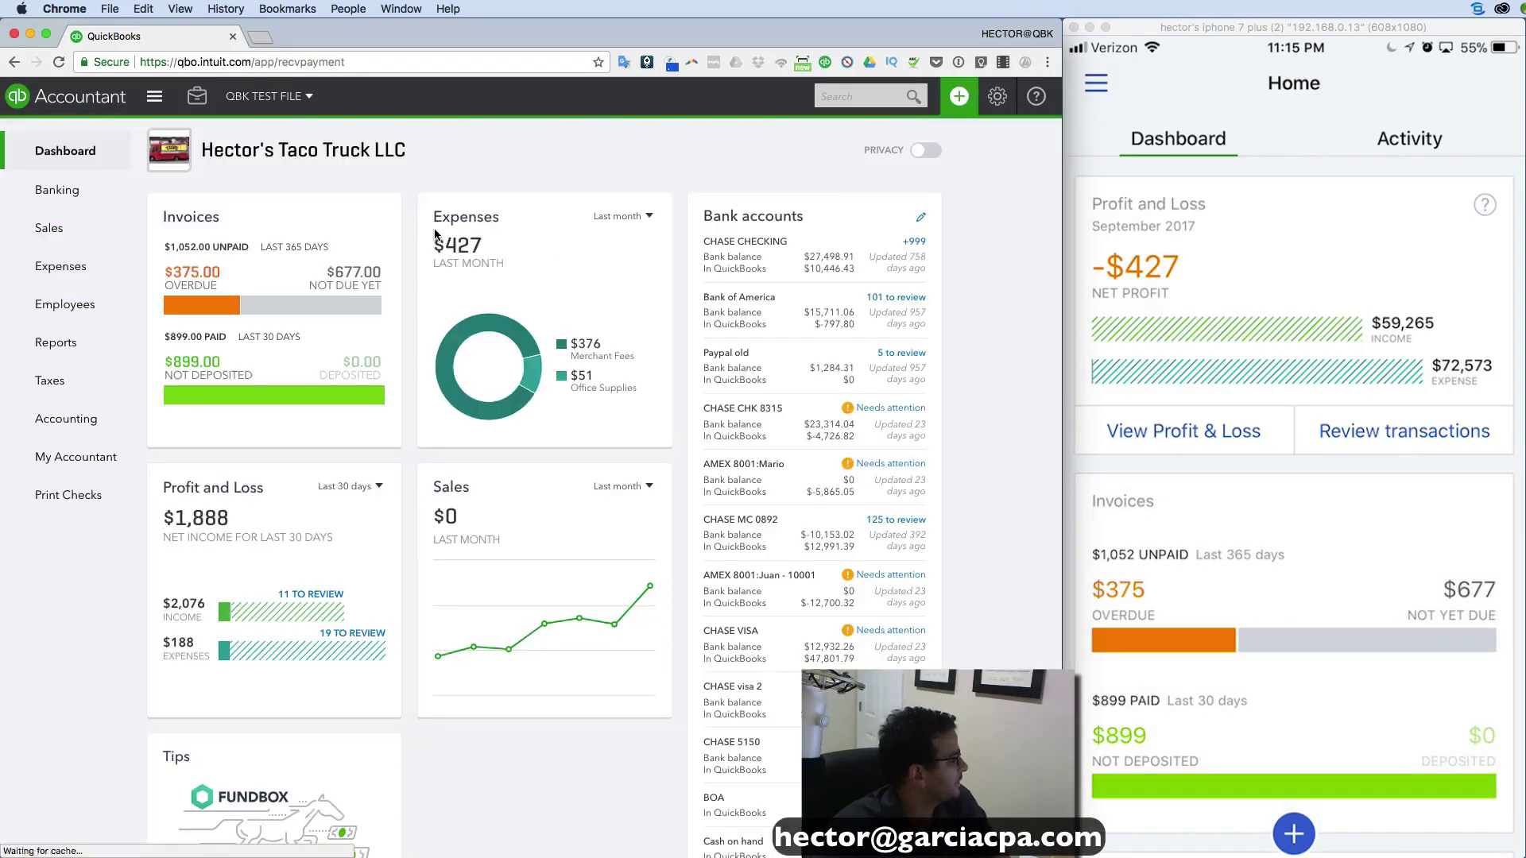
pyautogui.click(205, 156)
pyautogui.click(89, 213)
pyautogui.scroll(-3, 265, 508)
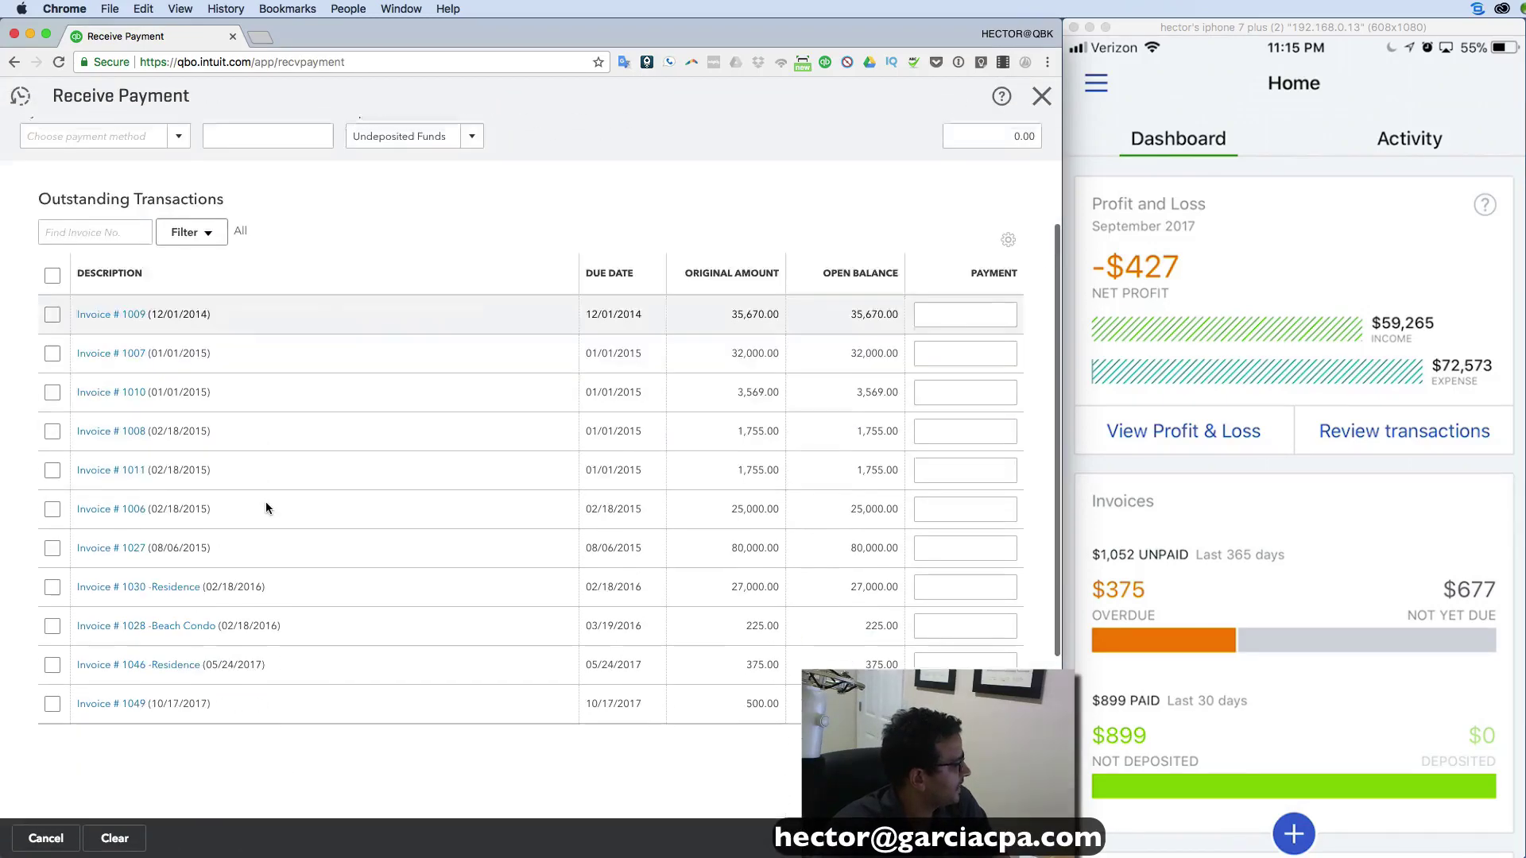
pyautogui.scroll(-1, 265, 507)
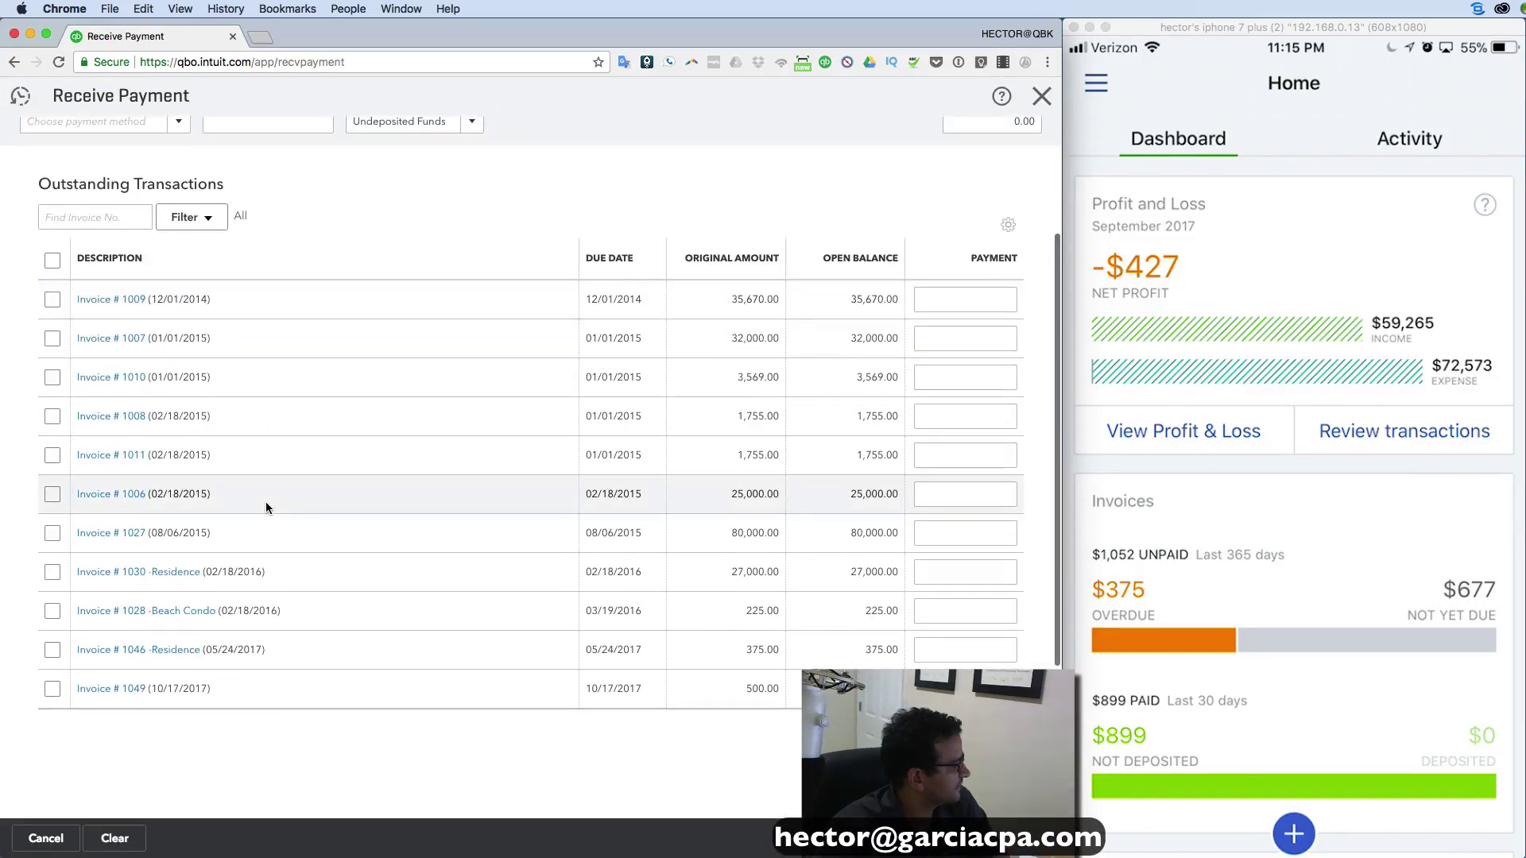
pyautogui.click(53, 689)
pyautogui.scroll(4, 248, 491)
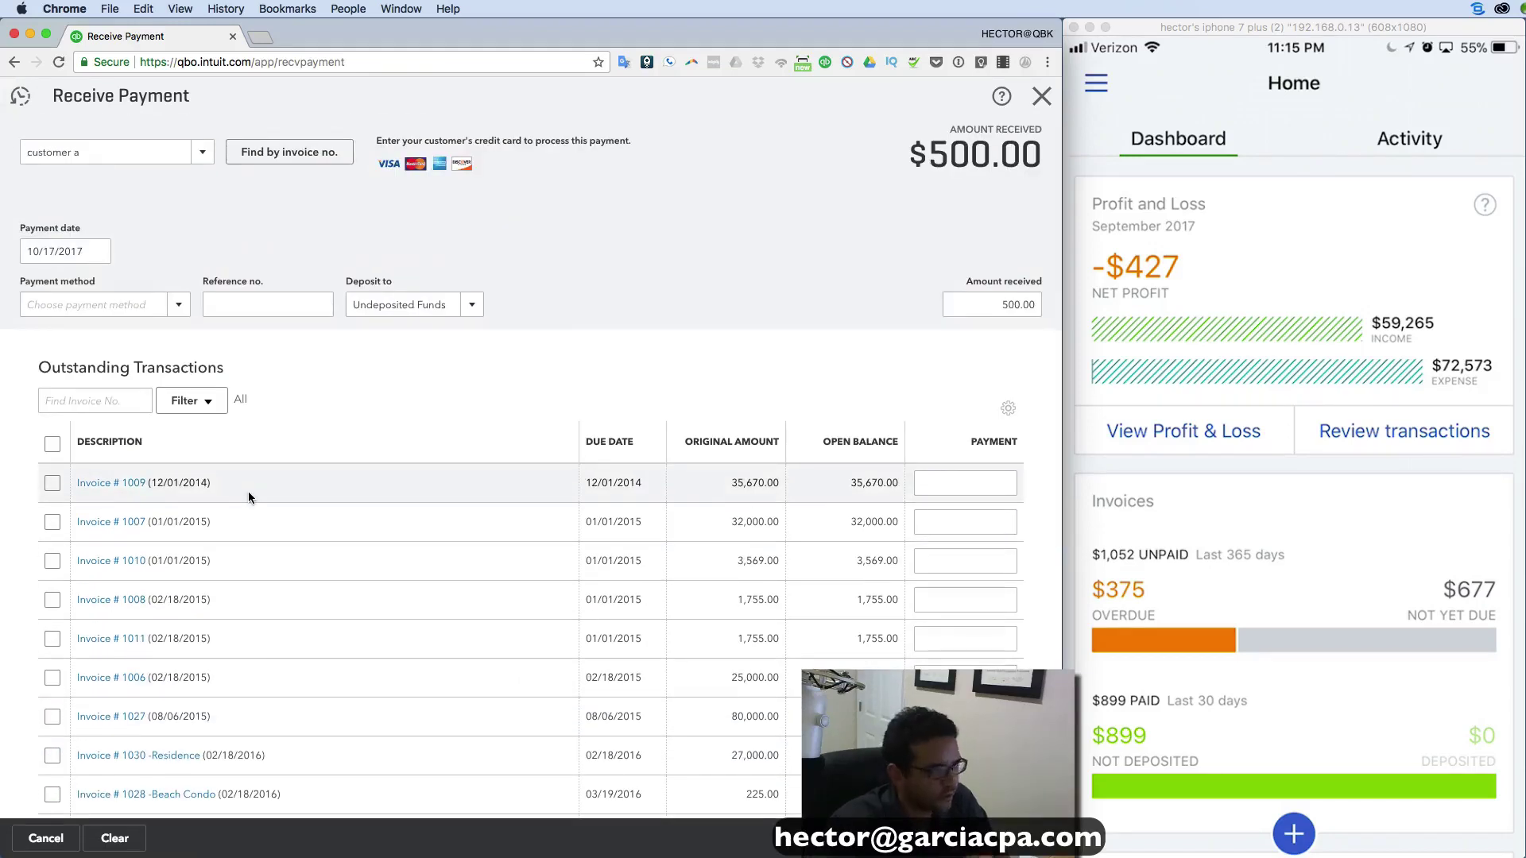
# Set the payment method to Check with reference 2233, then save and close.
pyautogui.click(184, 306)
pyautogui.click(75, 388)
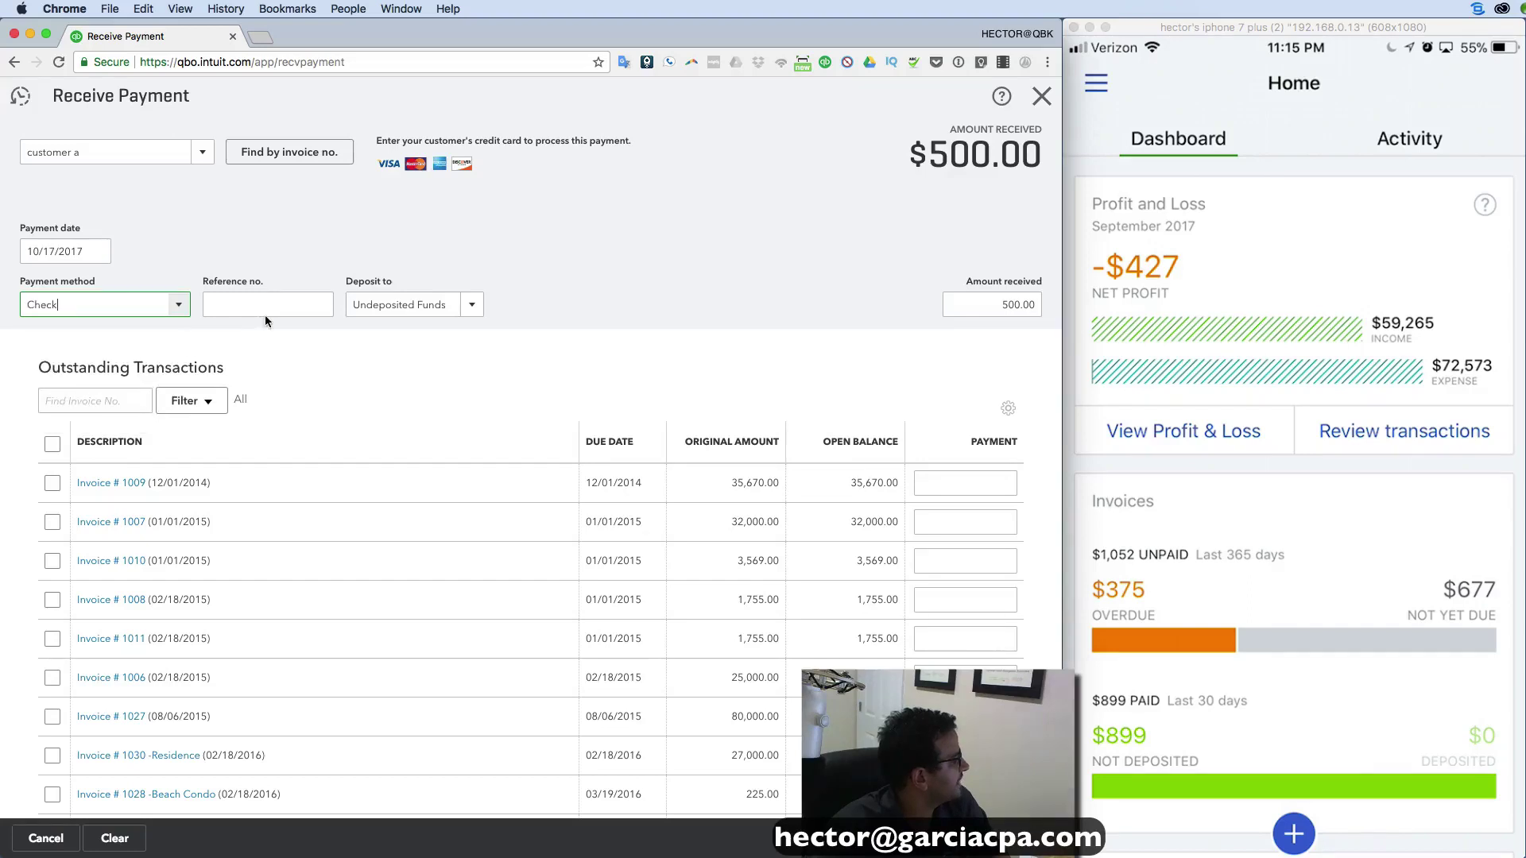
pyautogui.click(267, 303)
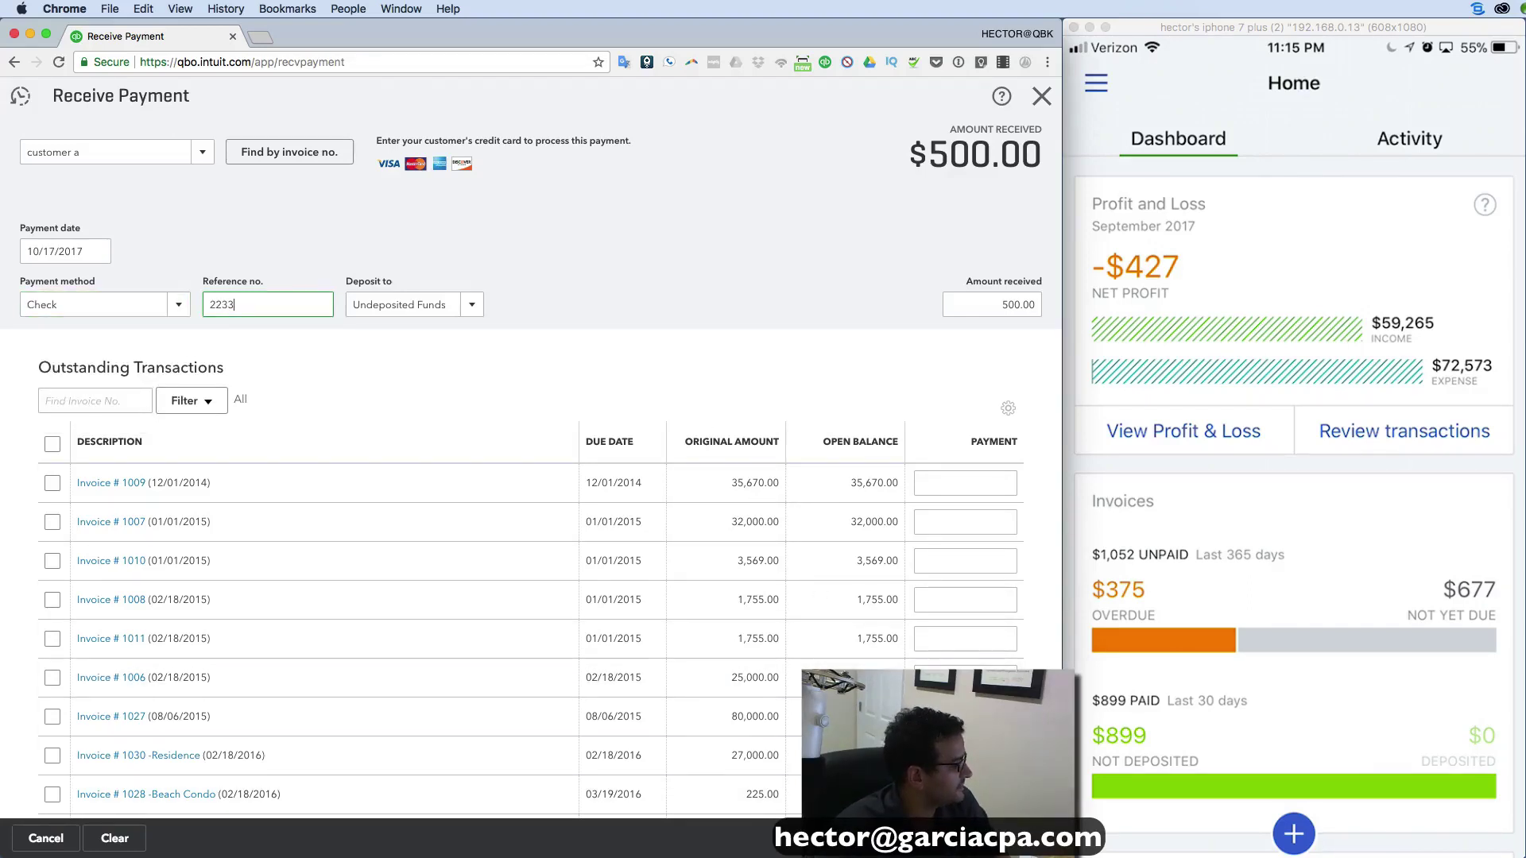
pyautogui.hotkey('ctrl', 'alt', 'd')
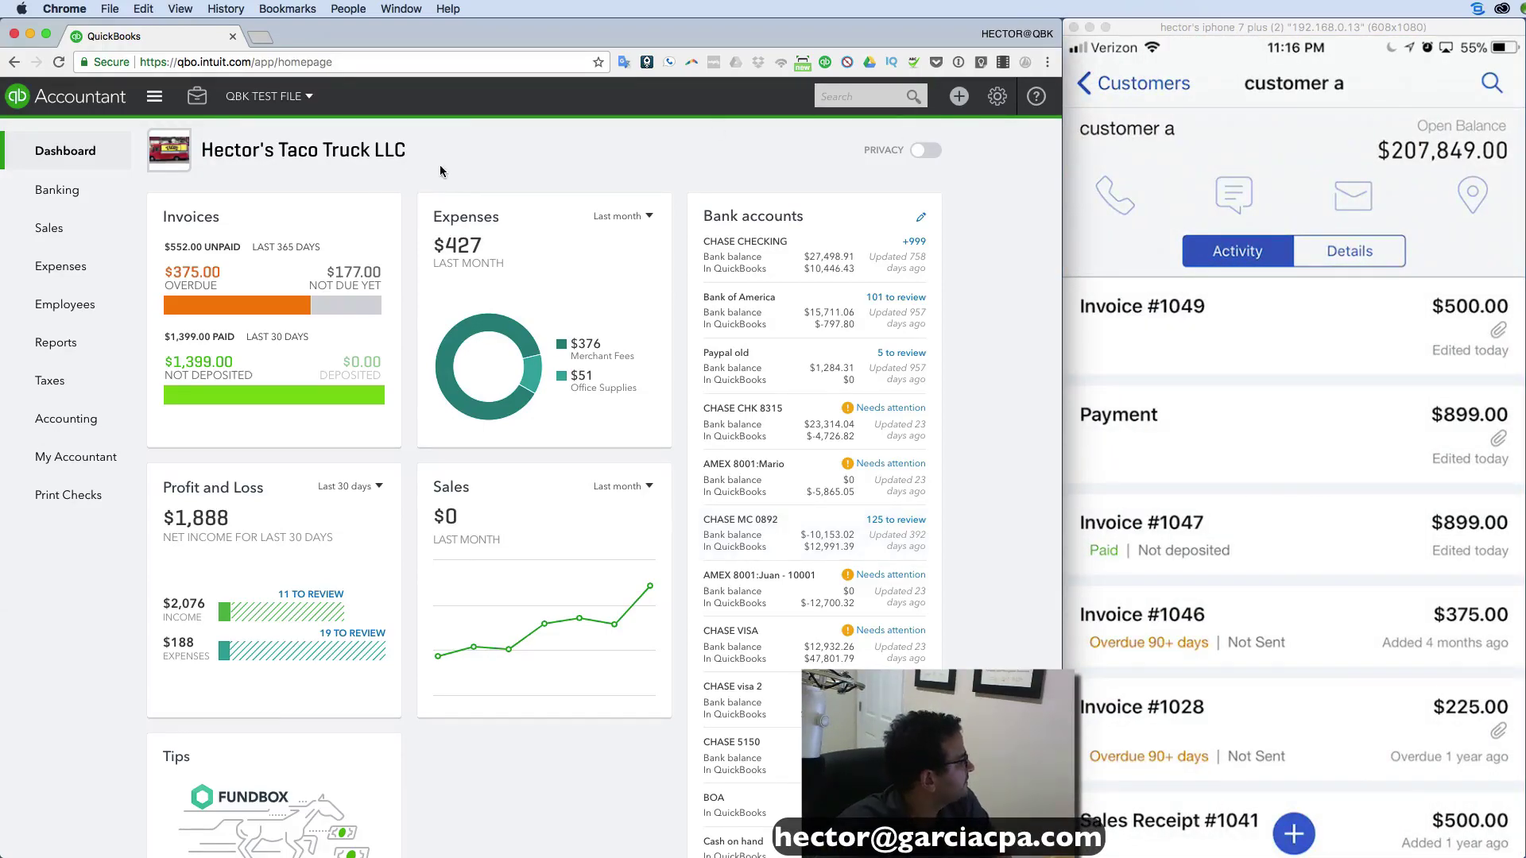
# Open Invoice 1049 from customer a's transaction list under Sales > Customers.
pyautogui.click(67, 228)
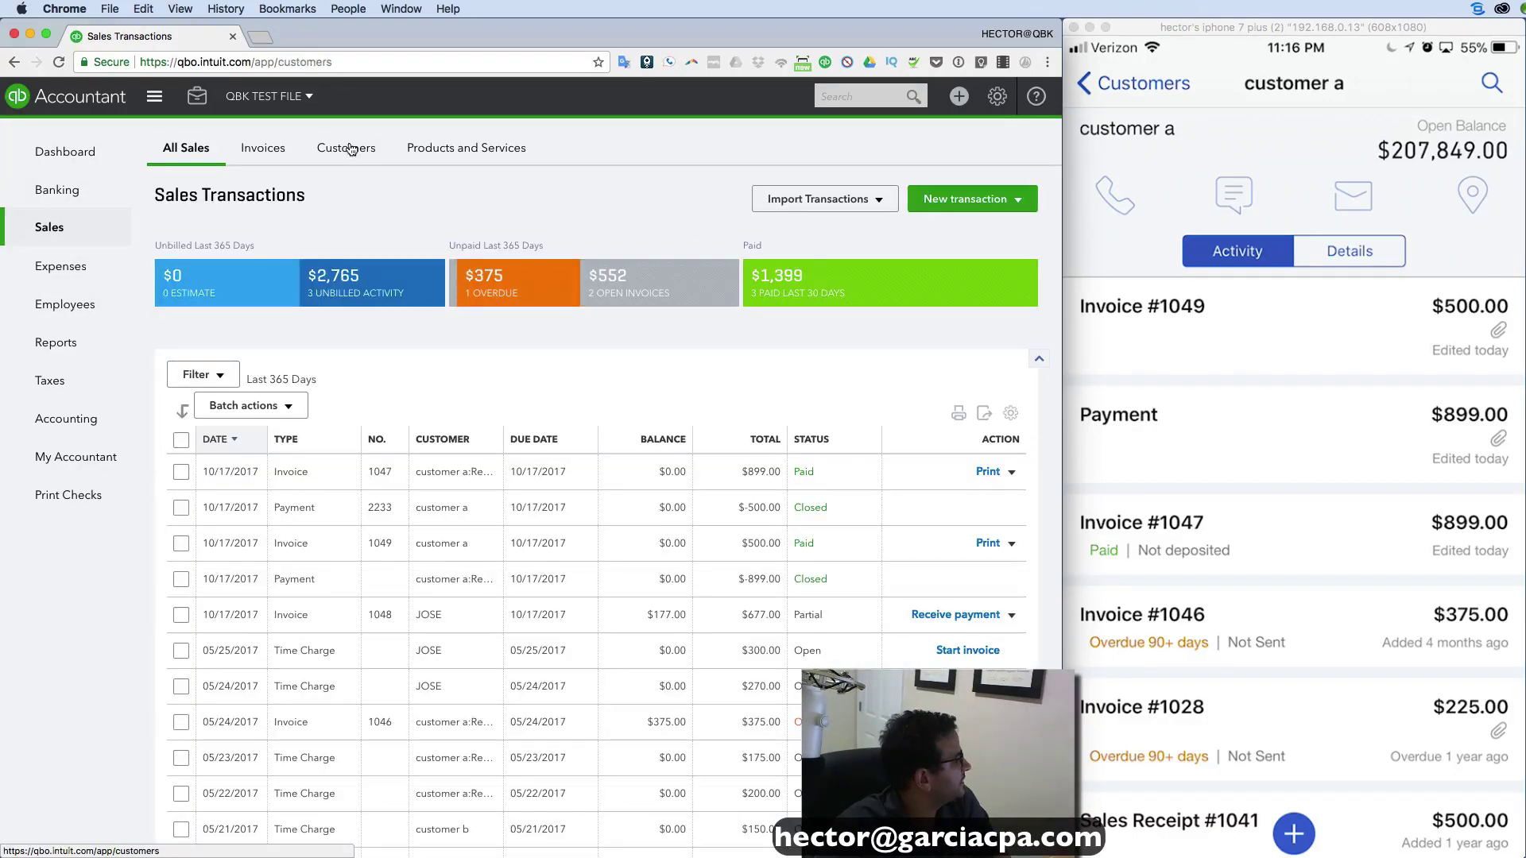
pyautogui.click(351, 149)
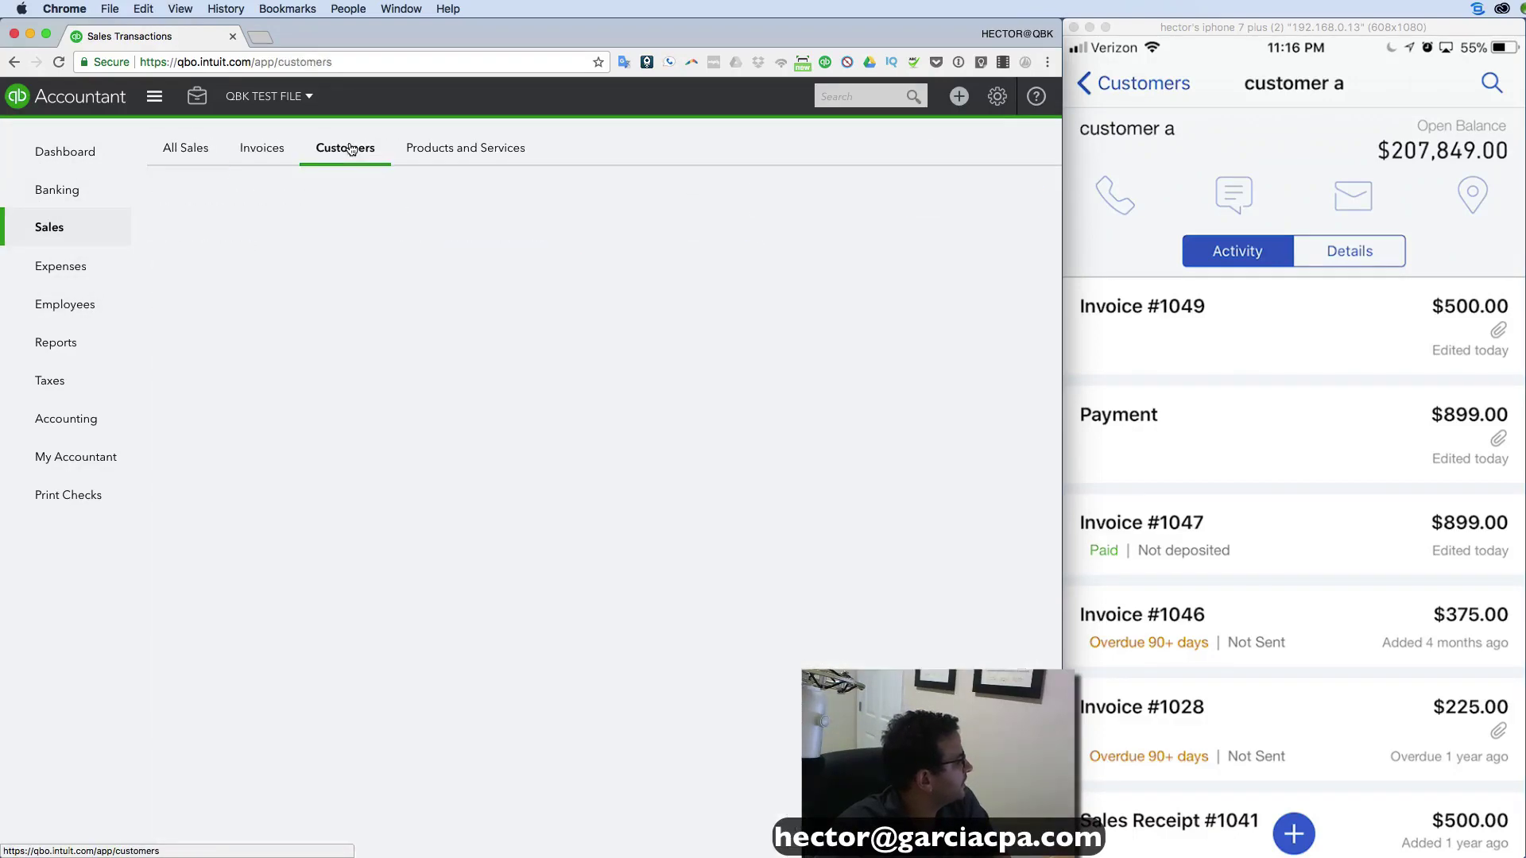
pyautogui.click(241, 464)
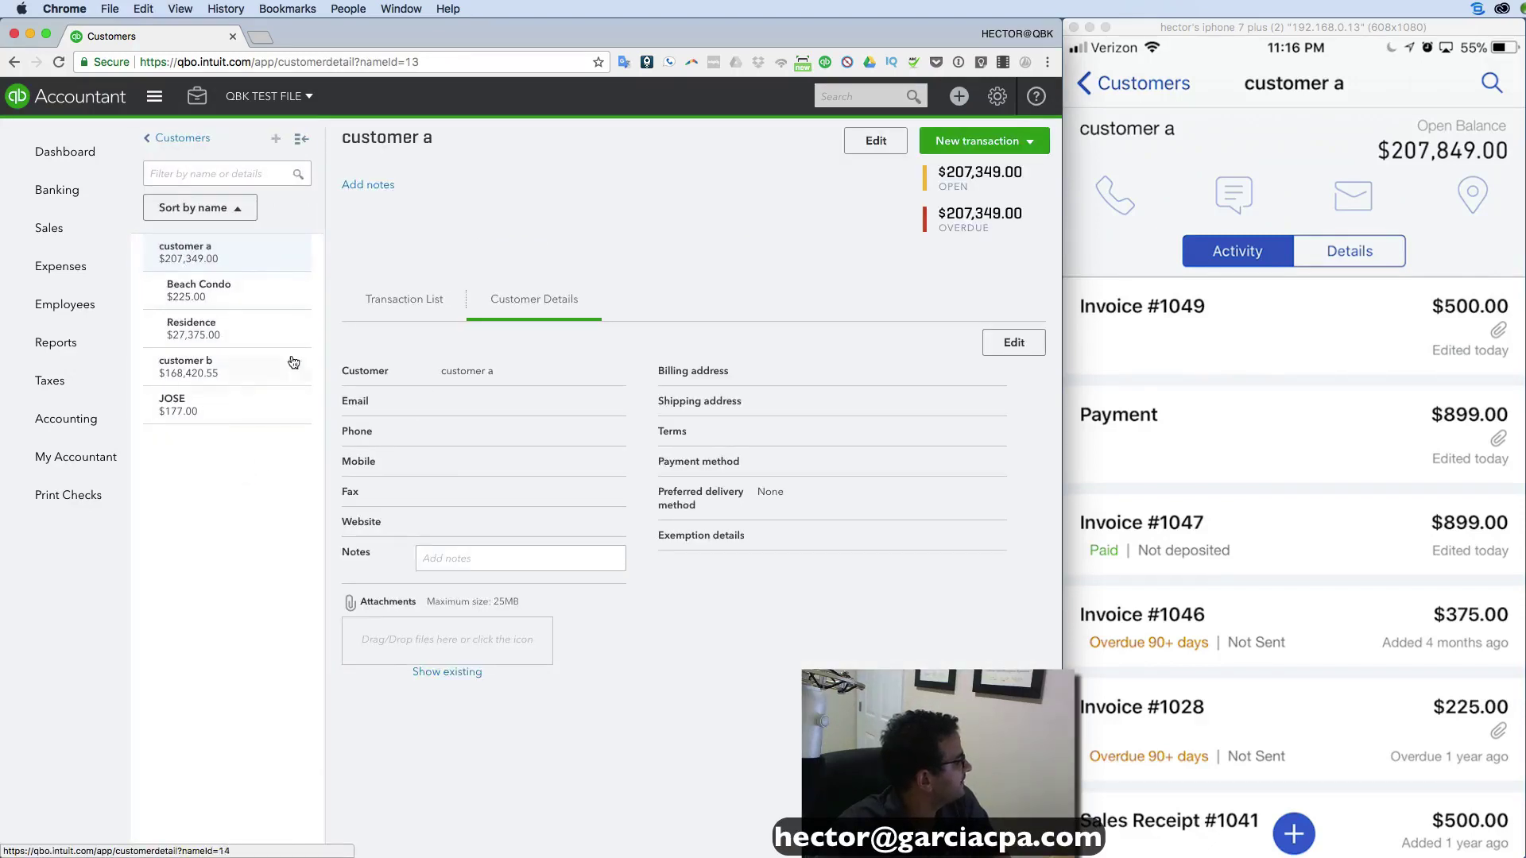
pyautogui.click(395, 309)
pyautogui.click(436, 428)
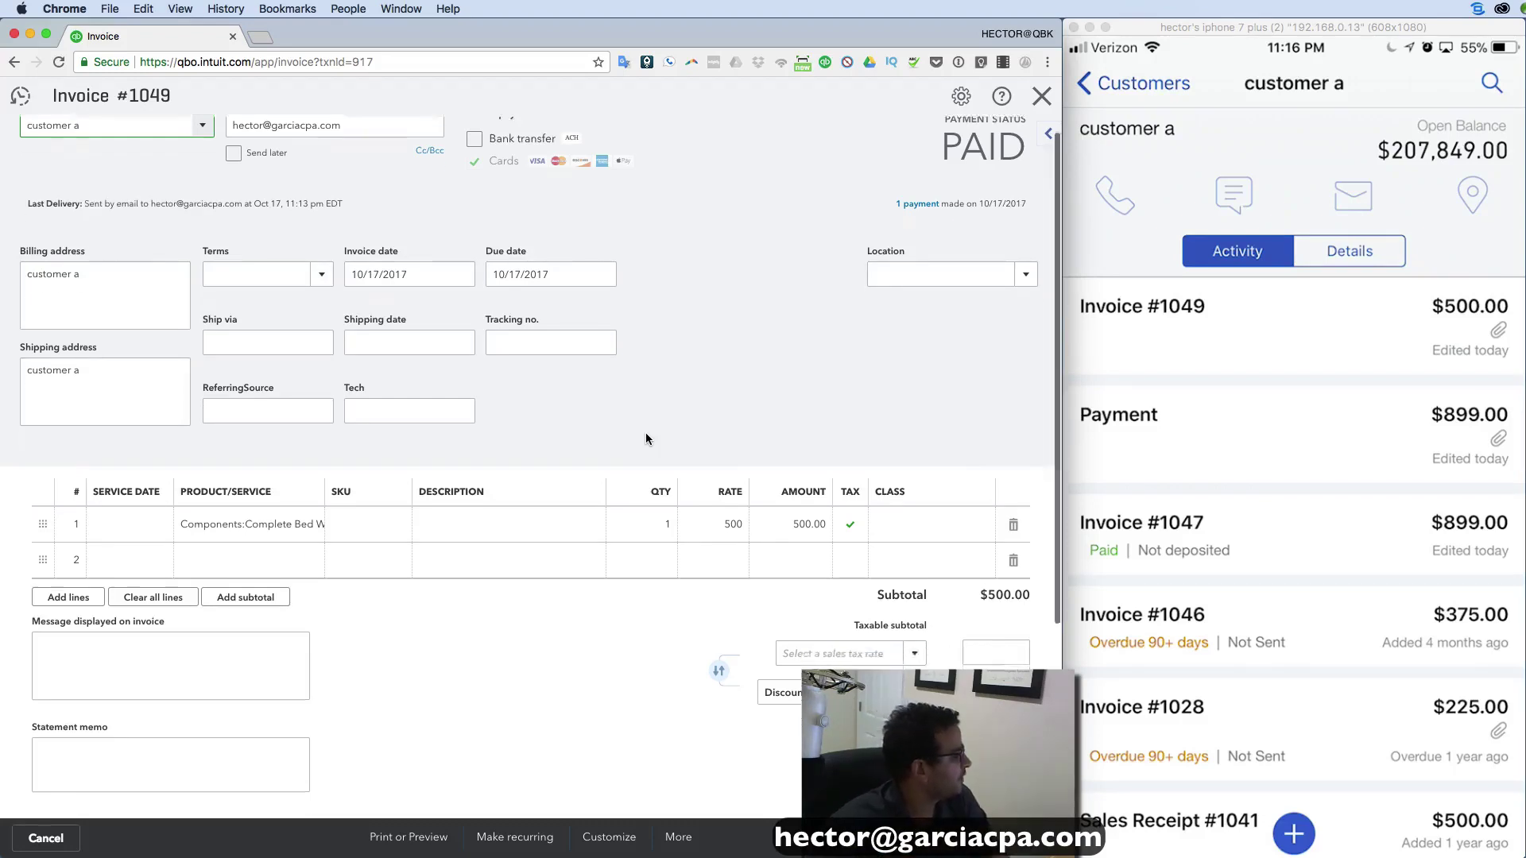
# View Invoice #1049's attached odometer photo in a new tab, then close the photo and the invoice.
pyautogui.scroll(-5, 646, 434)
pyautogui.scroll(-3, 646, 437)
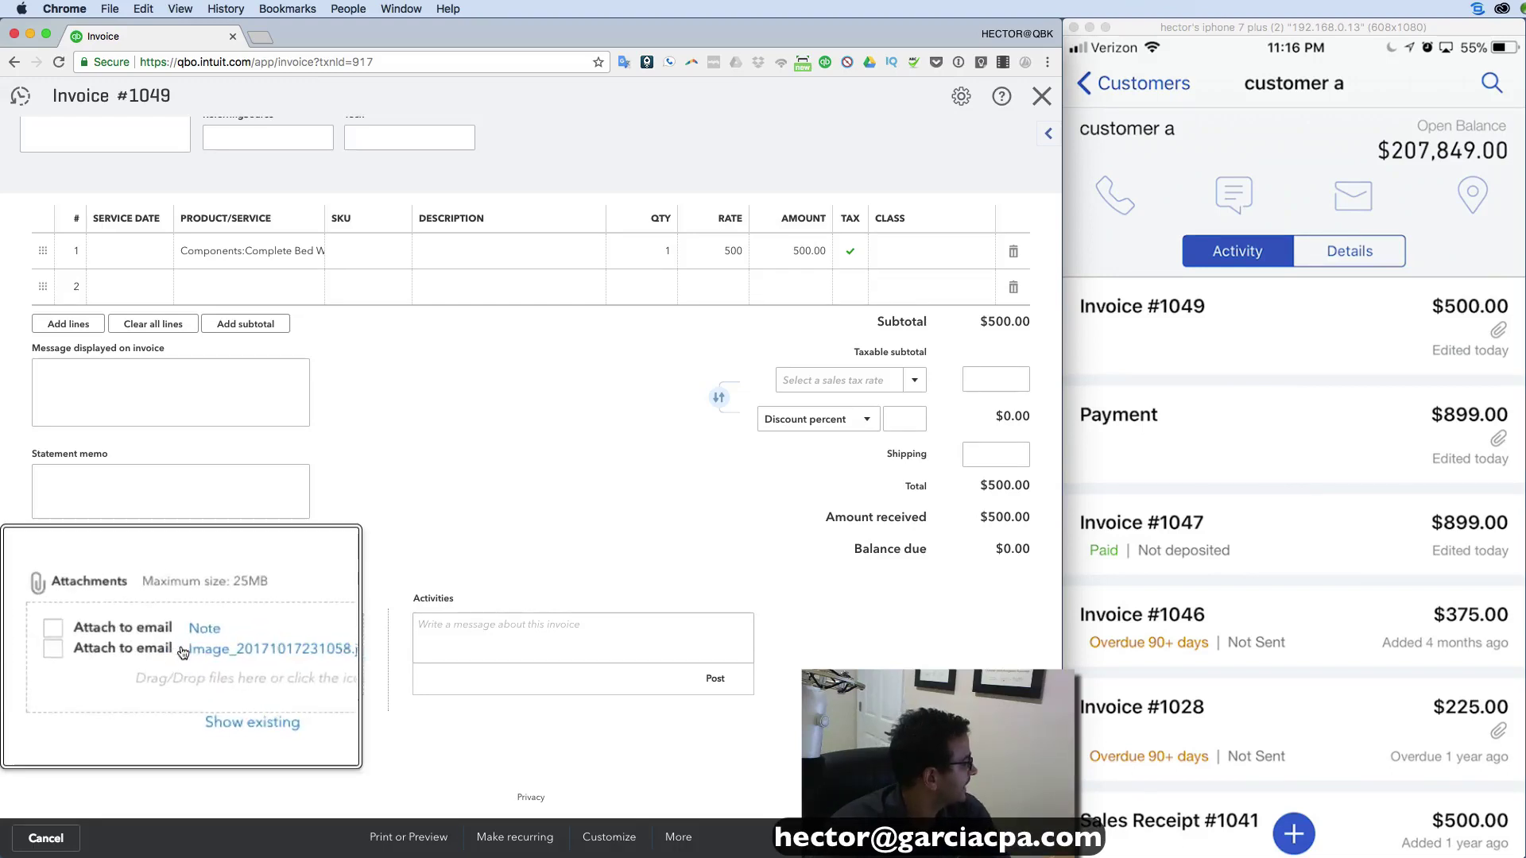
pyautogui.click(223, 650)
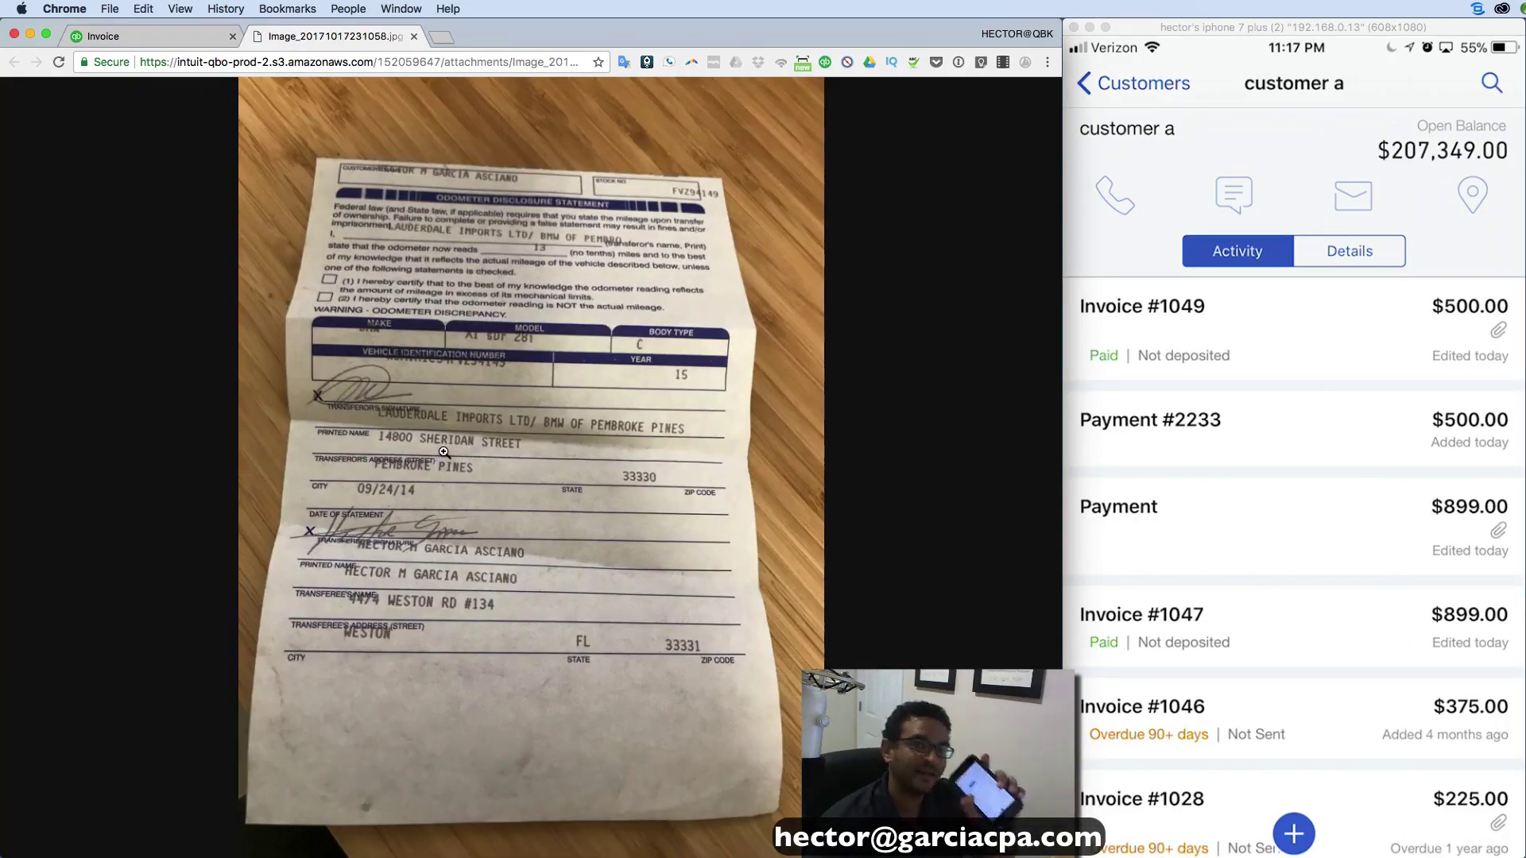
pyautogui.click(414, 36)
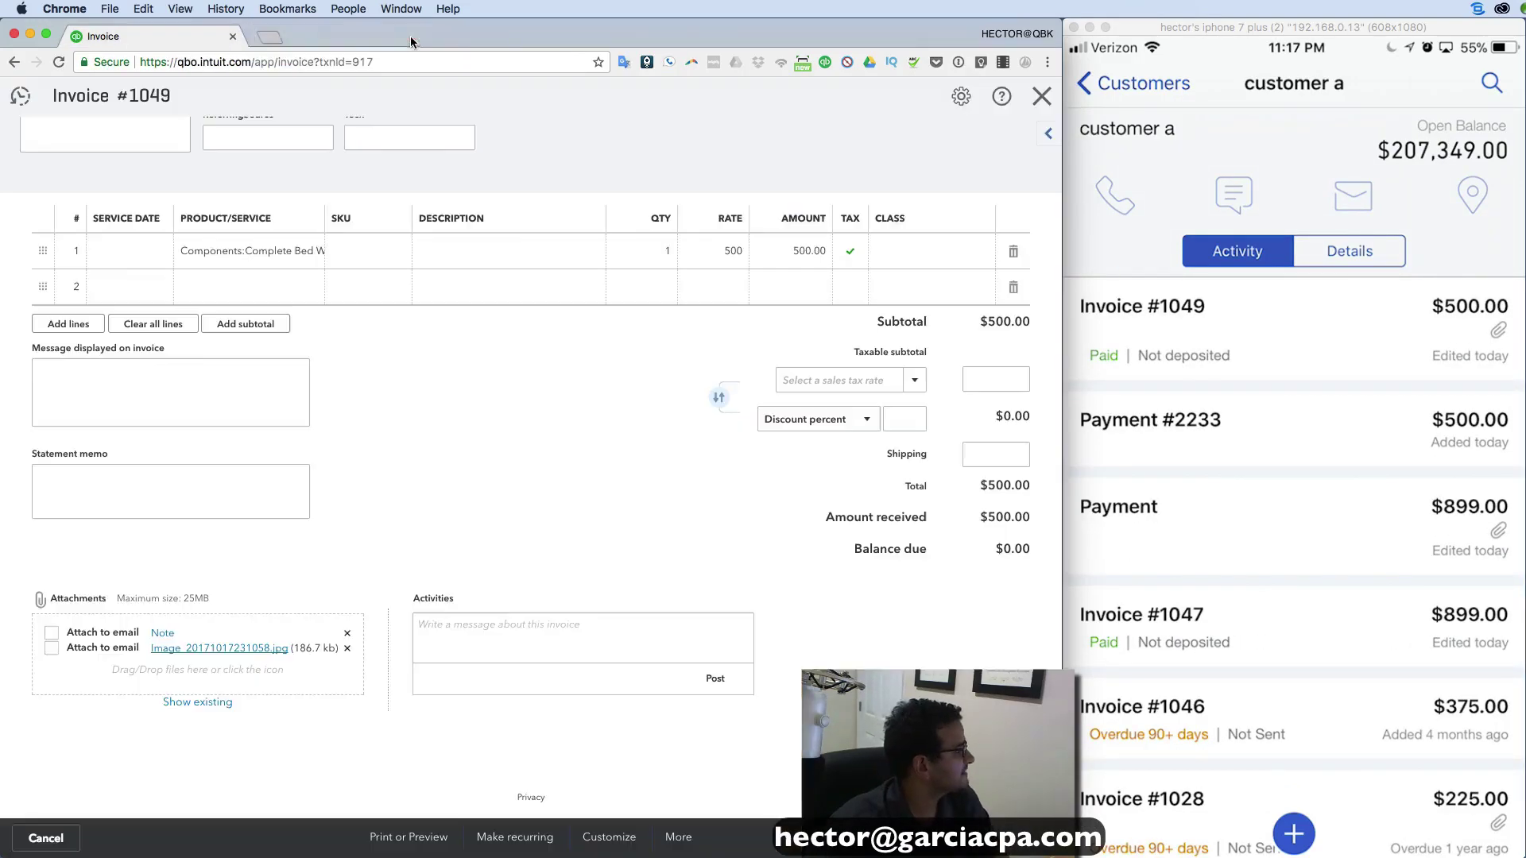
pyautogui.click(1041, 96)
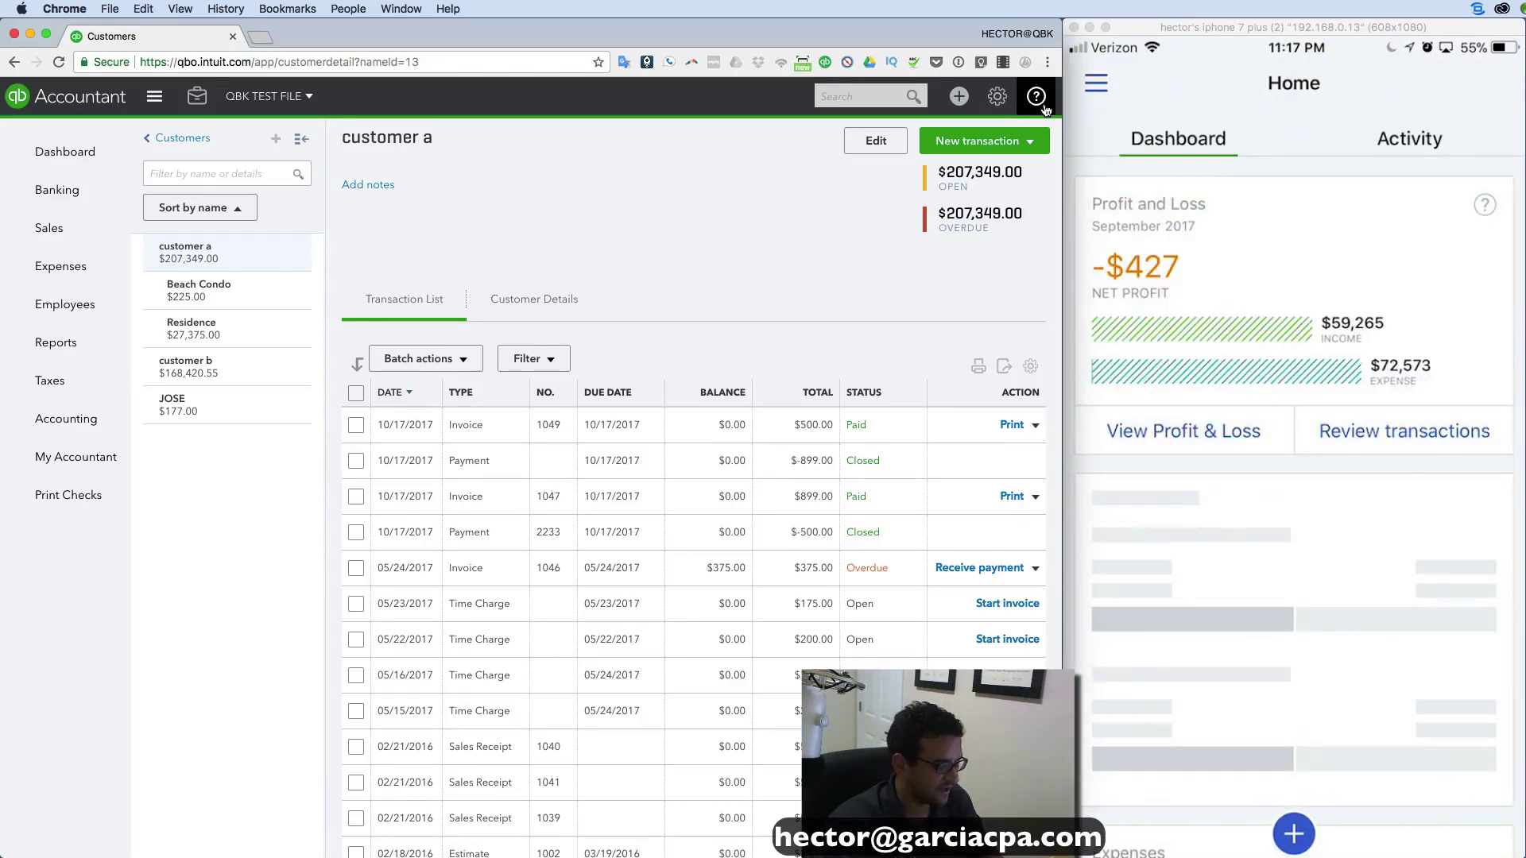
# Return to the company dashboard from customer a's transaction list.
pyautogui.click(58, 162)
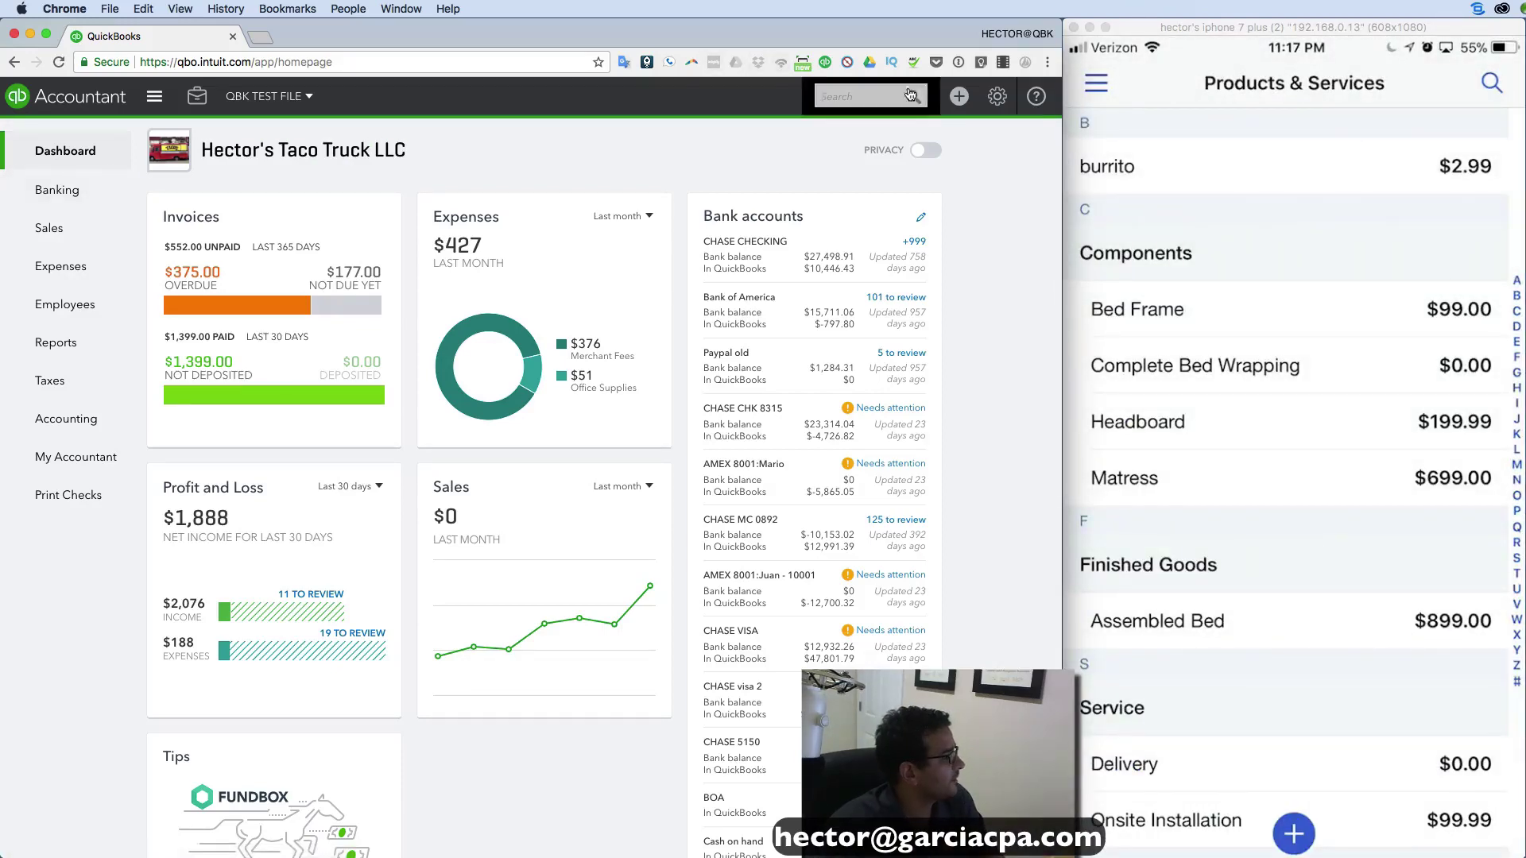
# Rename the burrito item to burrito2 in Products and Services, then go back to the dashboard.
pyautogui.click(997, 97)
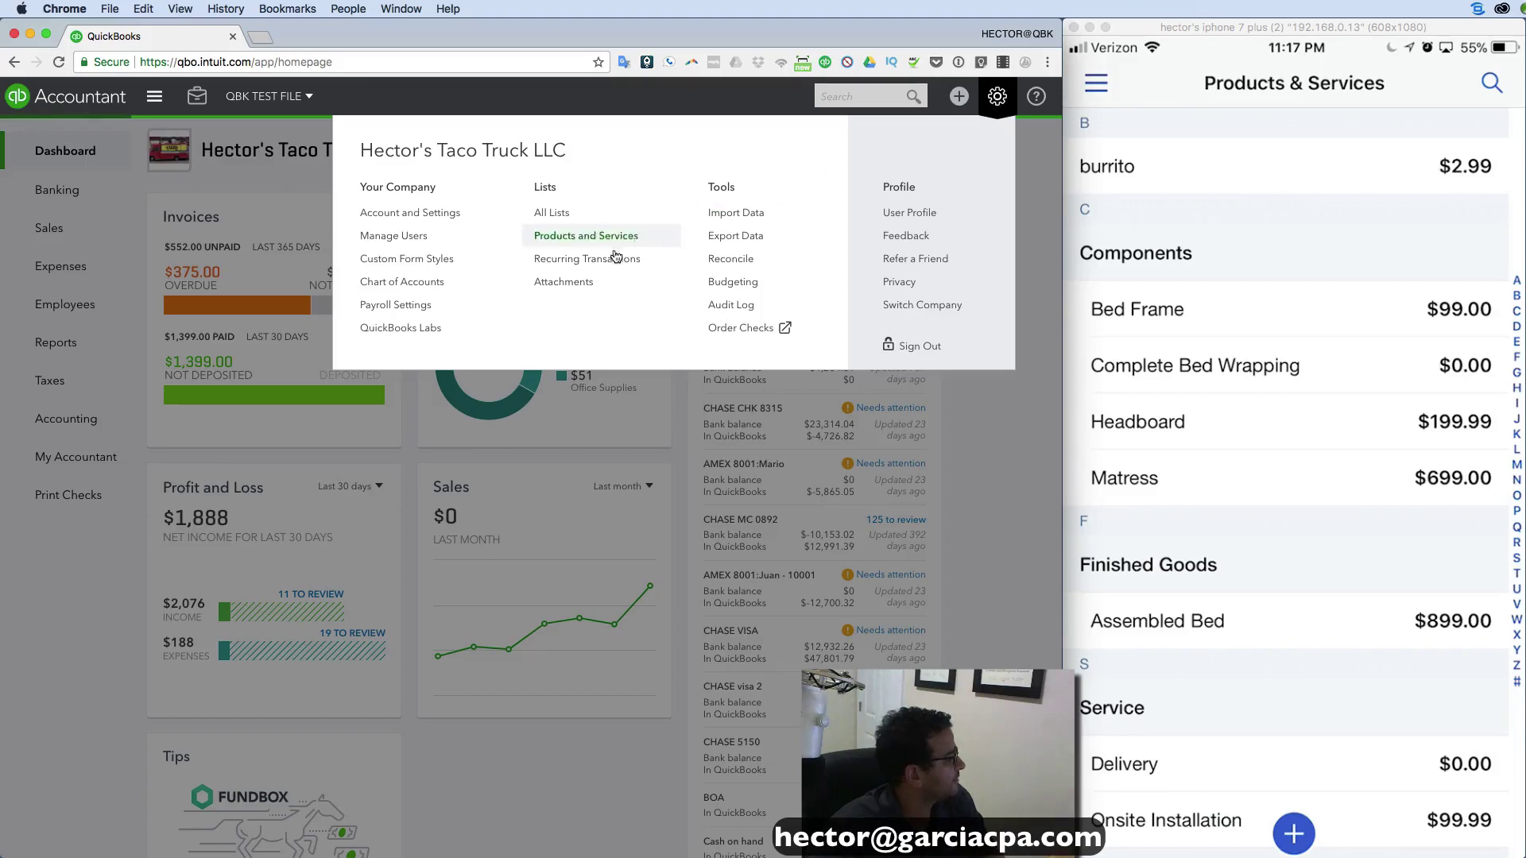
pyautogui.click(586, 238)
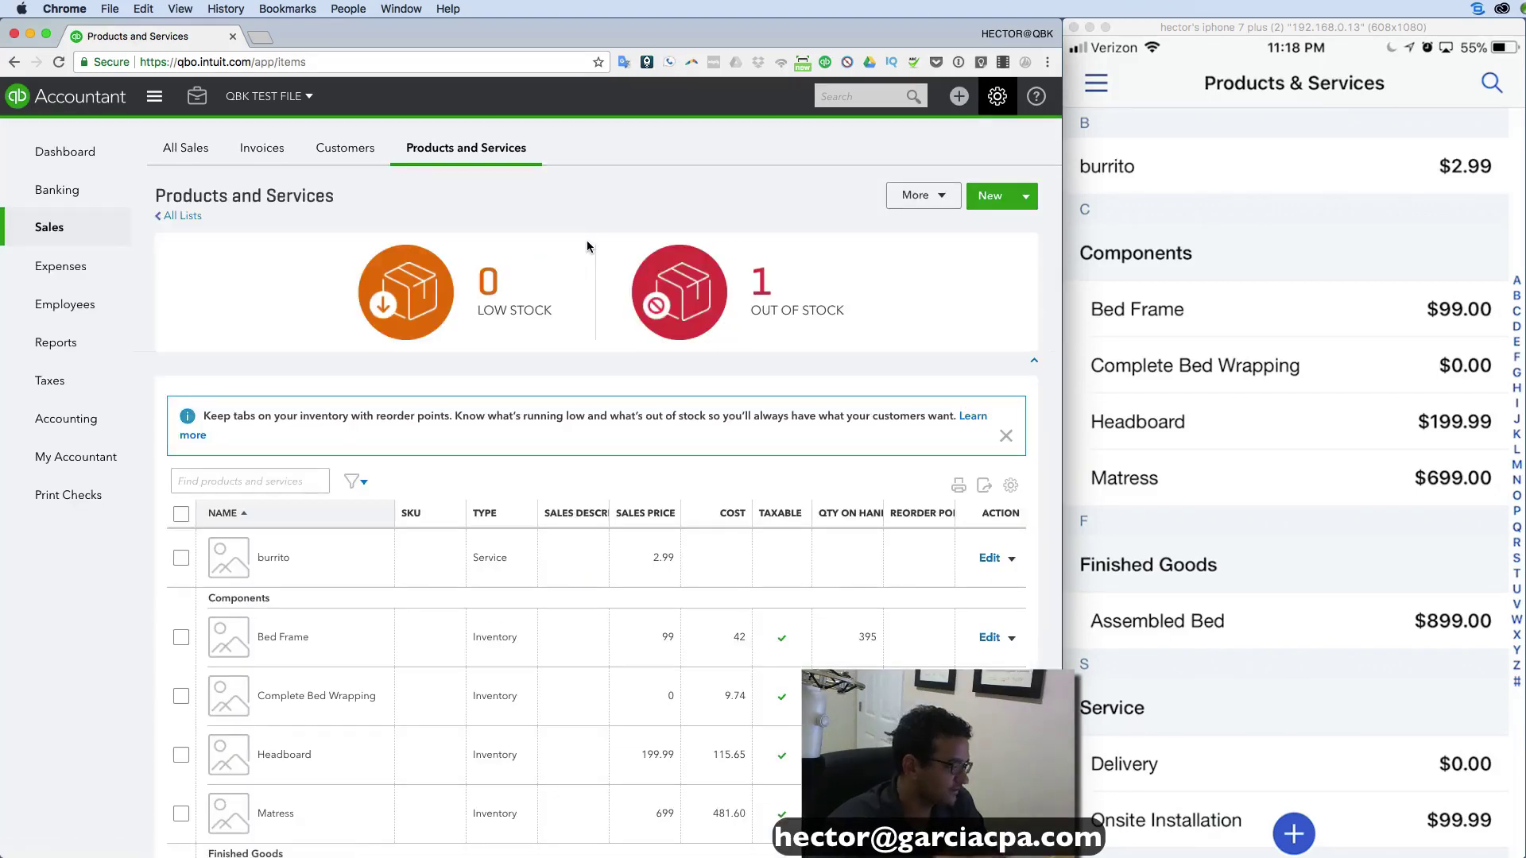
pyautogui.scroll(-1, 569, 436)
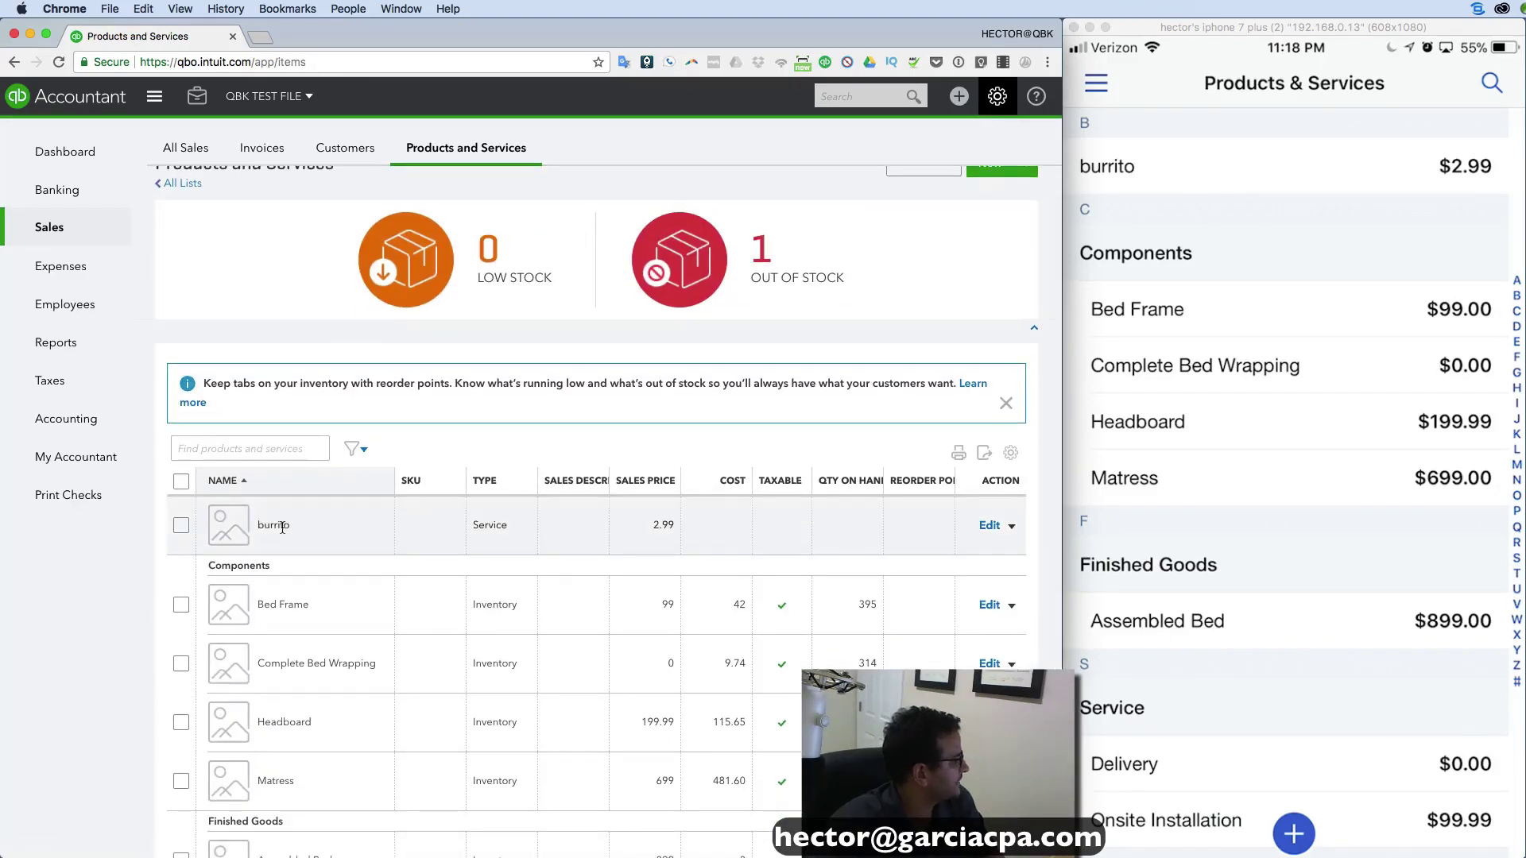
pyautogui.click(988, 525)
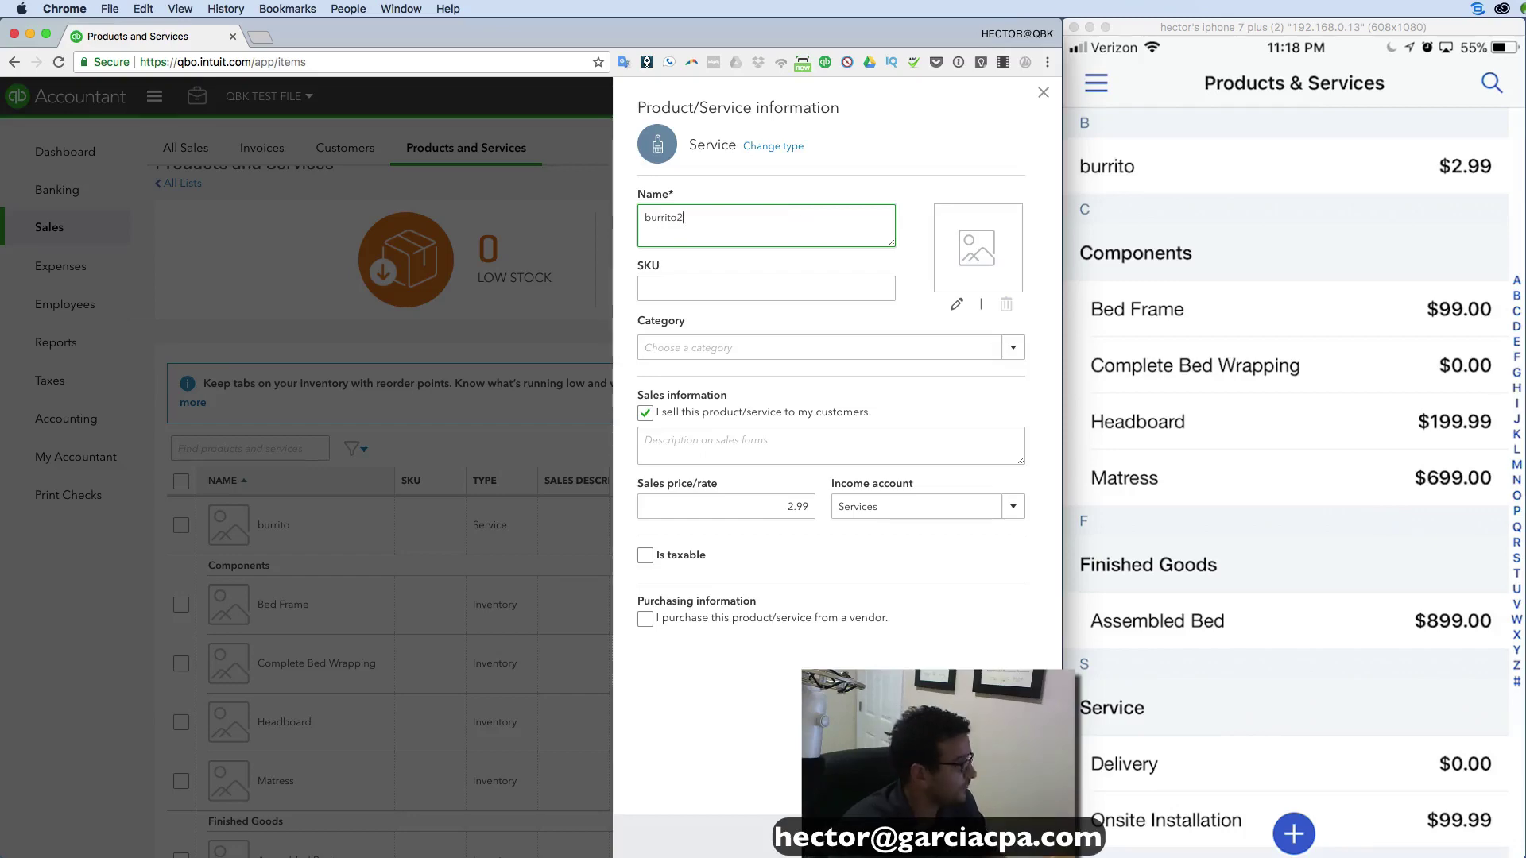
pyautogui.click(997, 835)
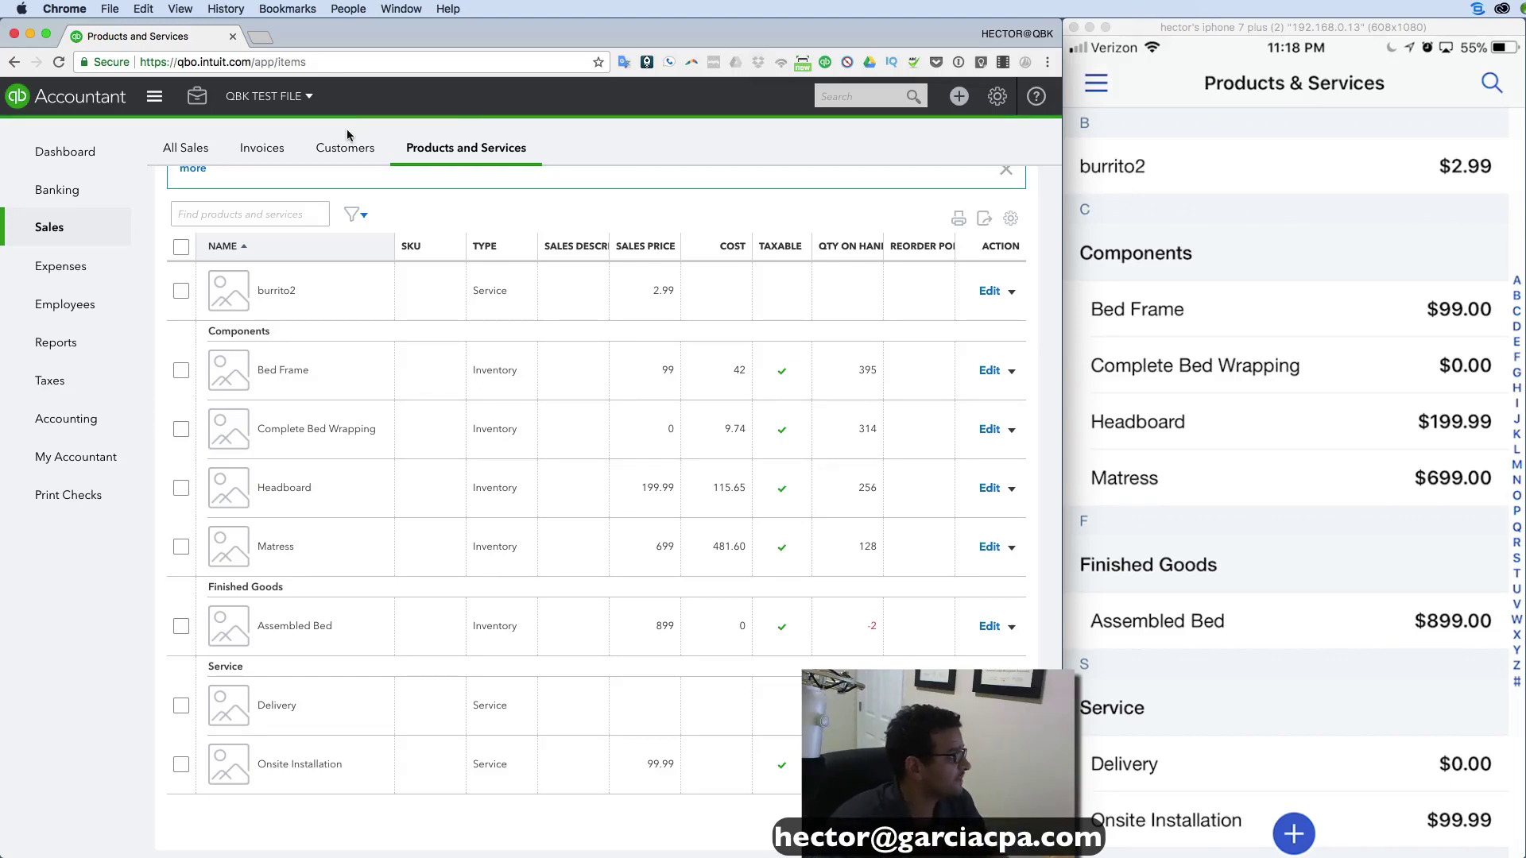
pyautogui.click(72, 169)
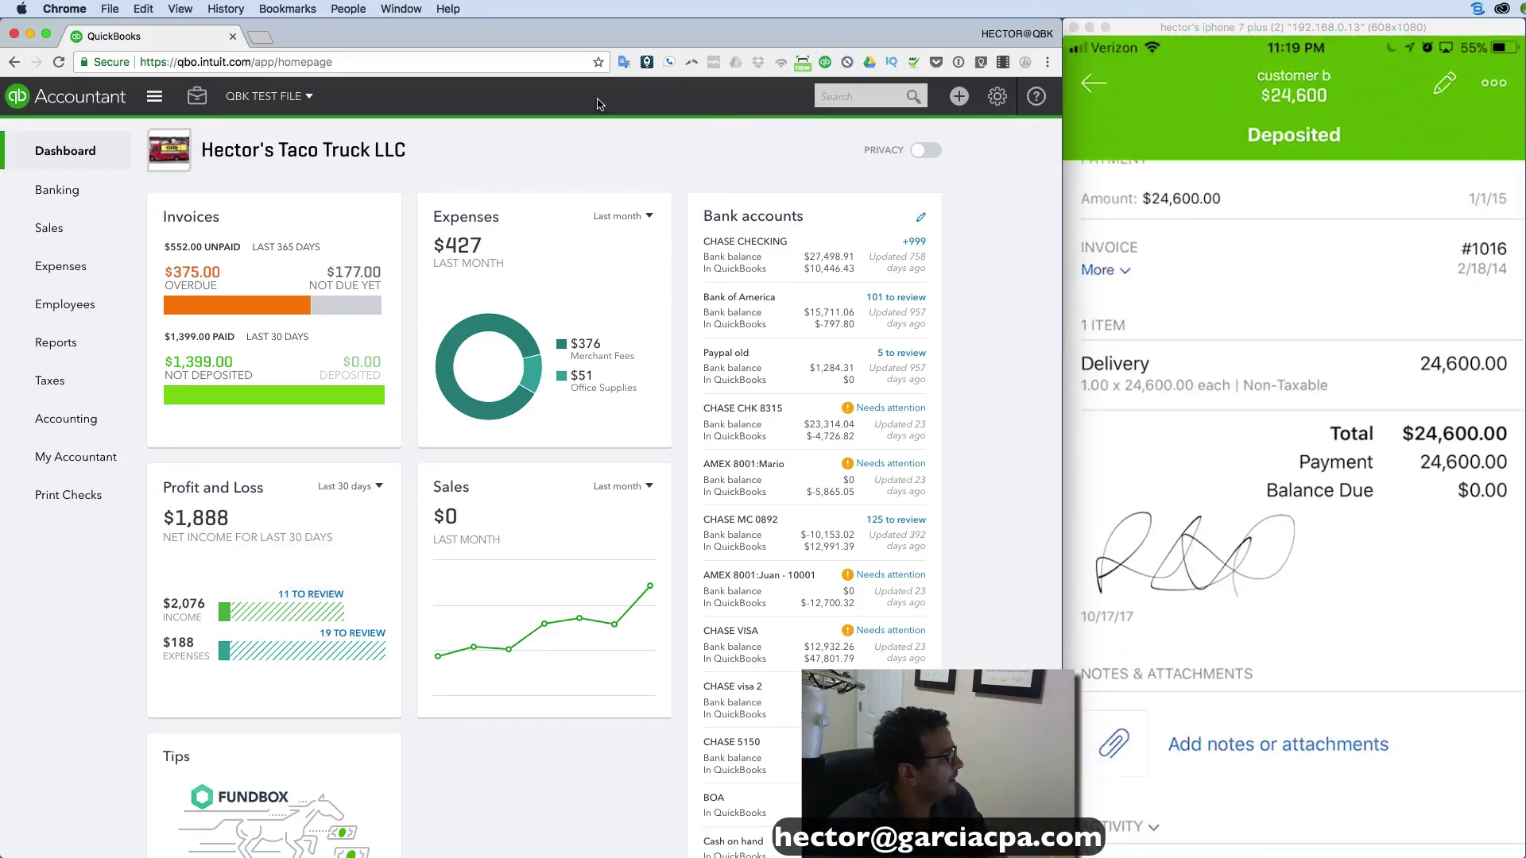
# Advanced-search for Amount (Line or Total) equal to 24600 and open customer b's Invoice #1016.
pyautogui.click(831, 98)
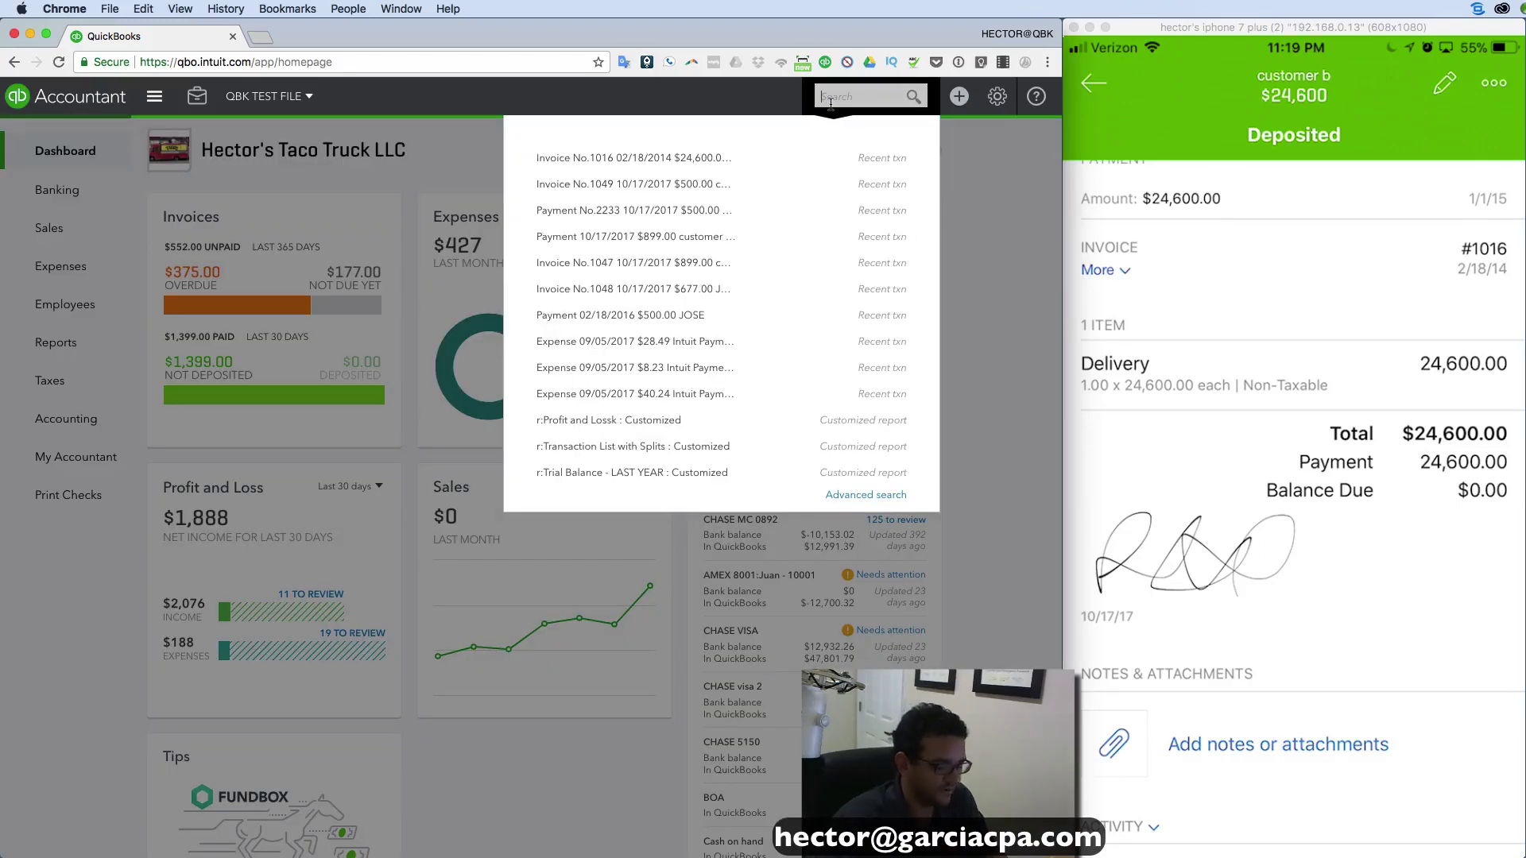
pyautogui.write('24')
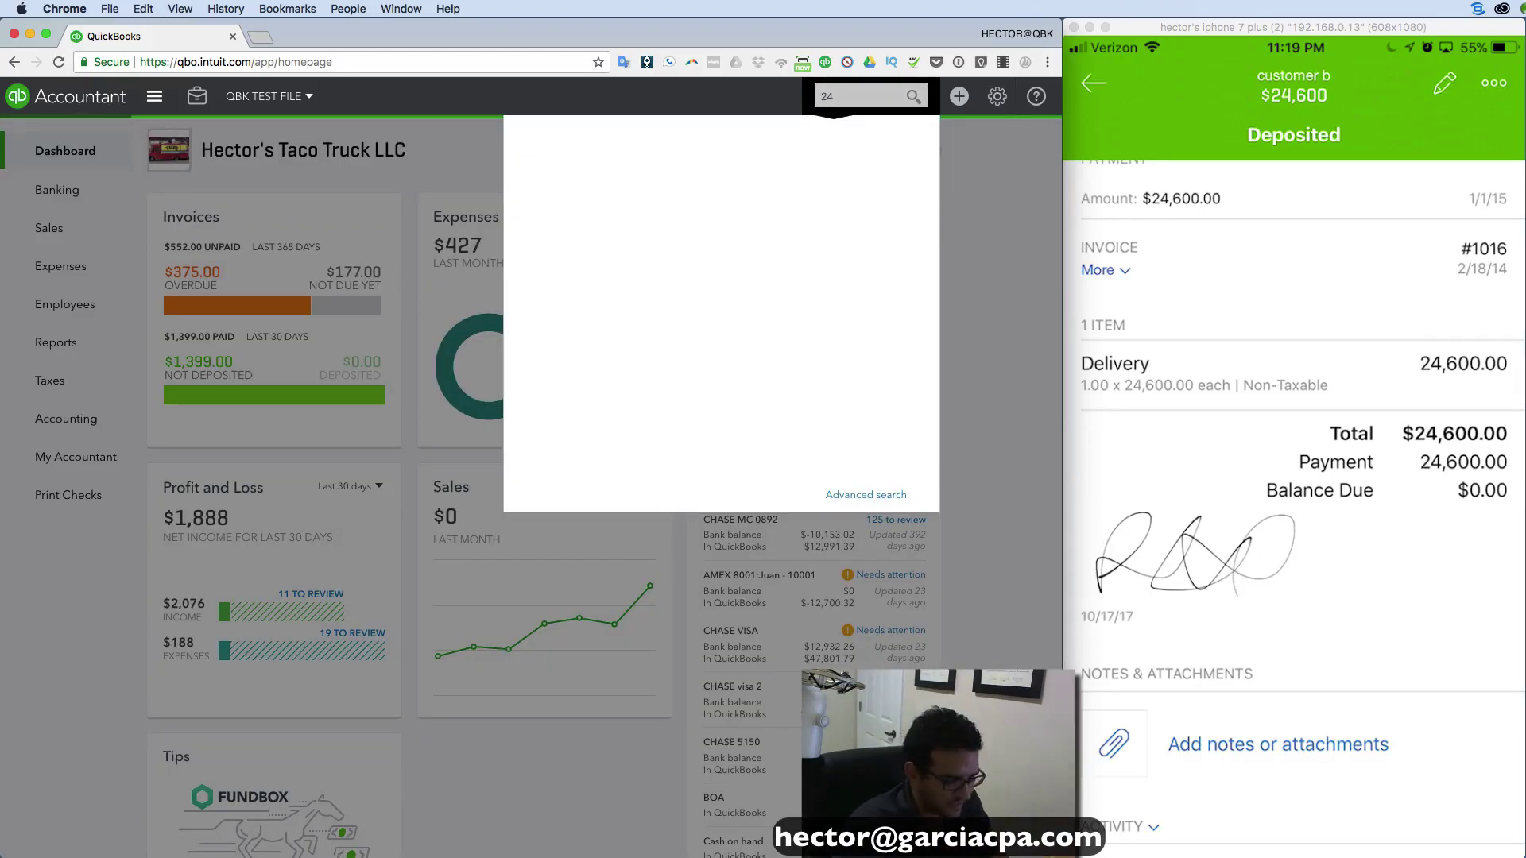
pyautogui.write('600')
pyautogui.click(865, 495)
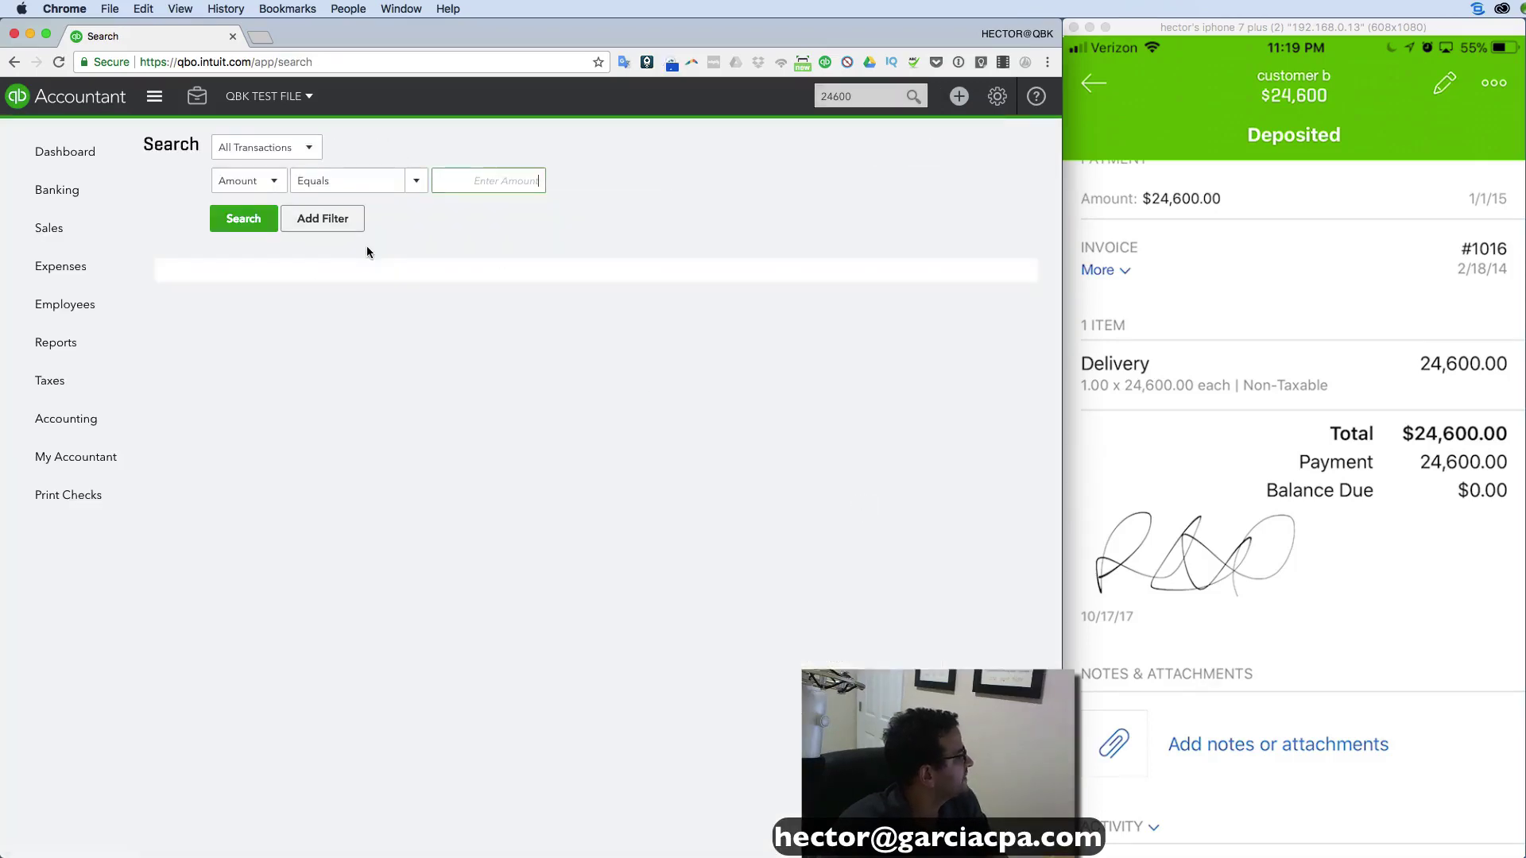
pyautogui.click(260, 188)
pyautogui.click(268, 228)
pyautogui.click(505, 183)
pyautogui.write('24600')
pyautogui.click(243, 219)
pyautogui.click(274, 397)
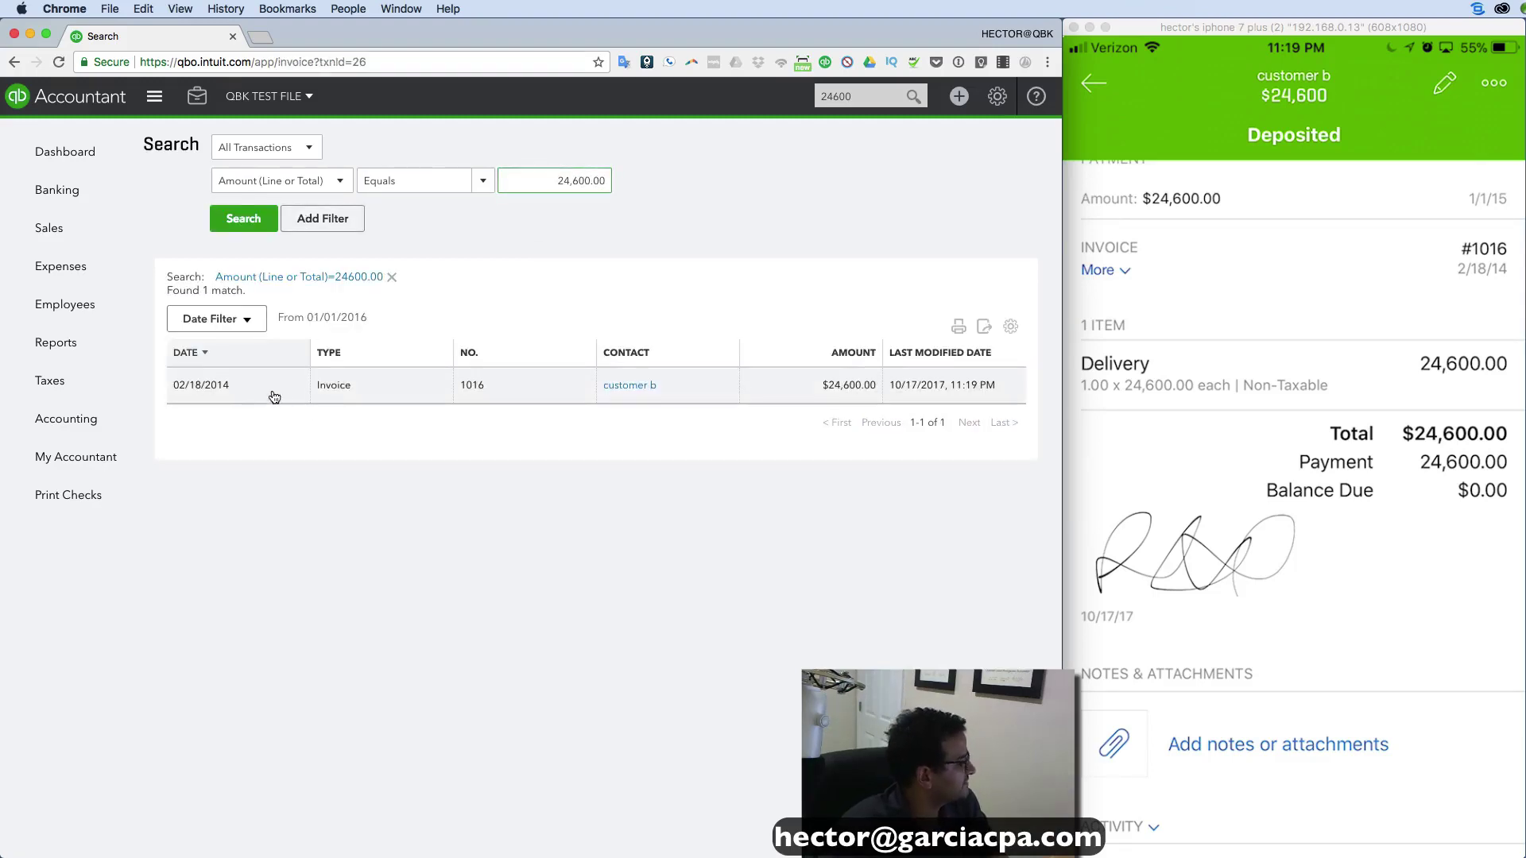
pyautogui.scroll(-5, 531, 446)
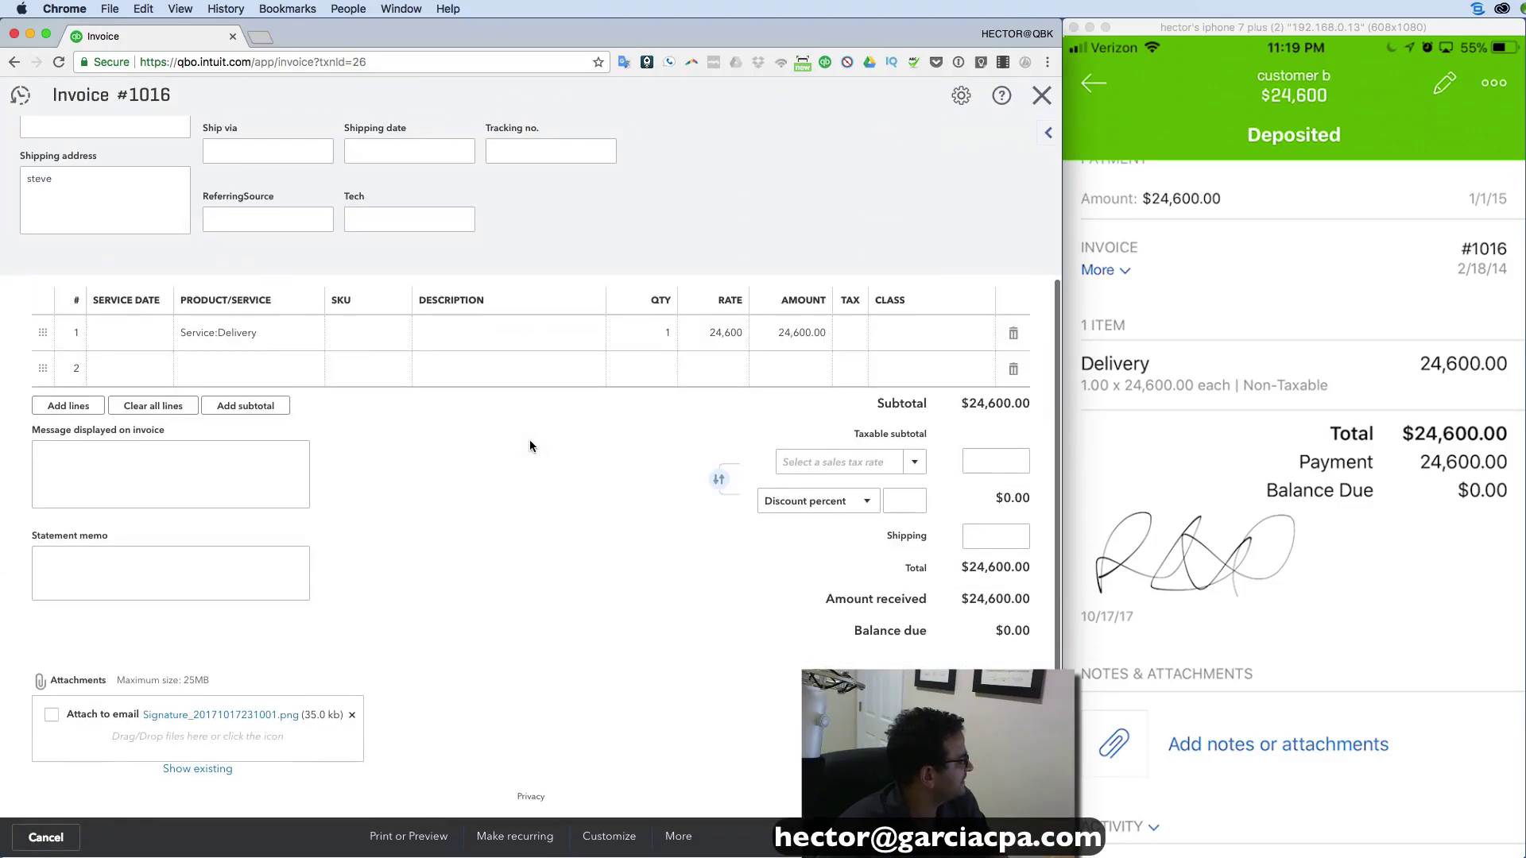
# View Invoice #1016's signature attachment, close its tab, and close the invoice.
pyautogui.click(214, 714)
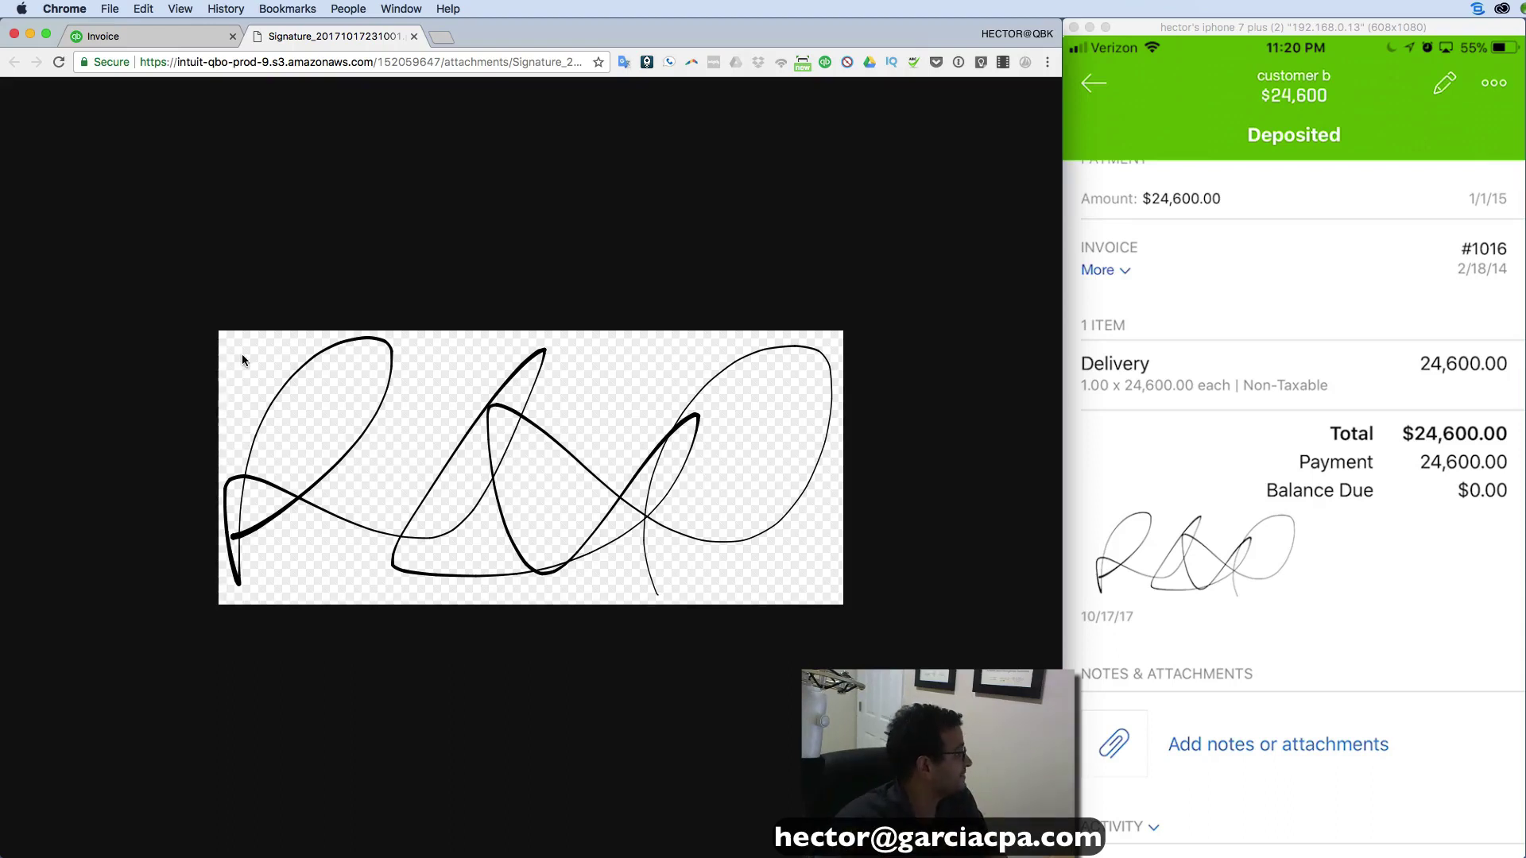
pyautogui.click(413, 37)
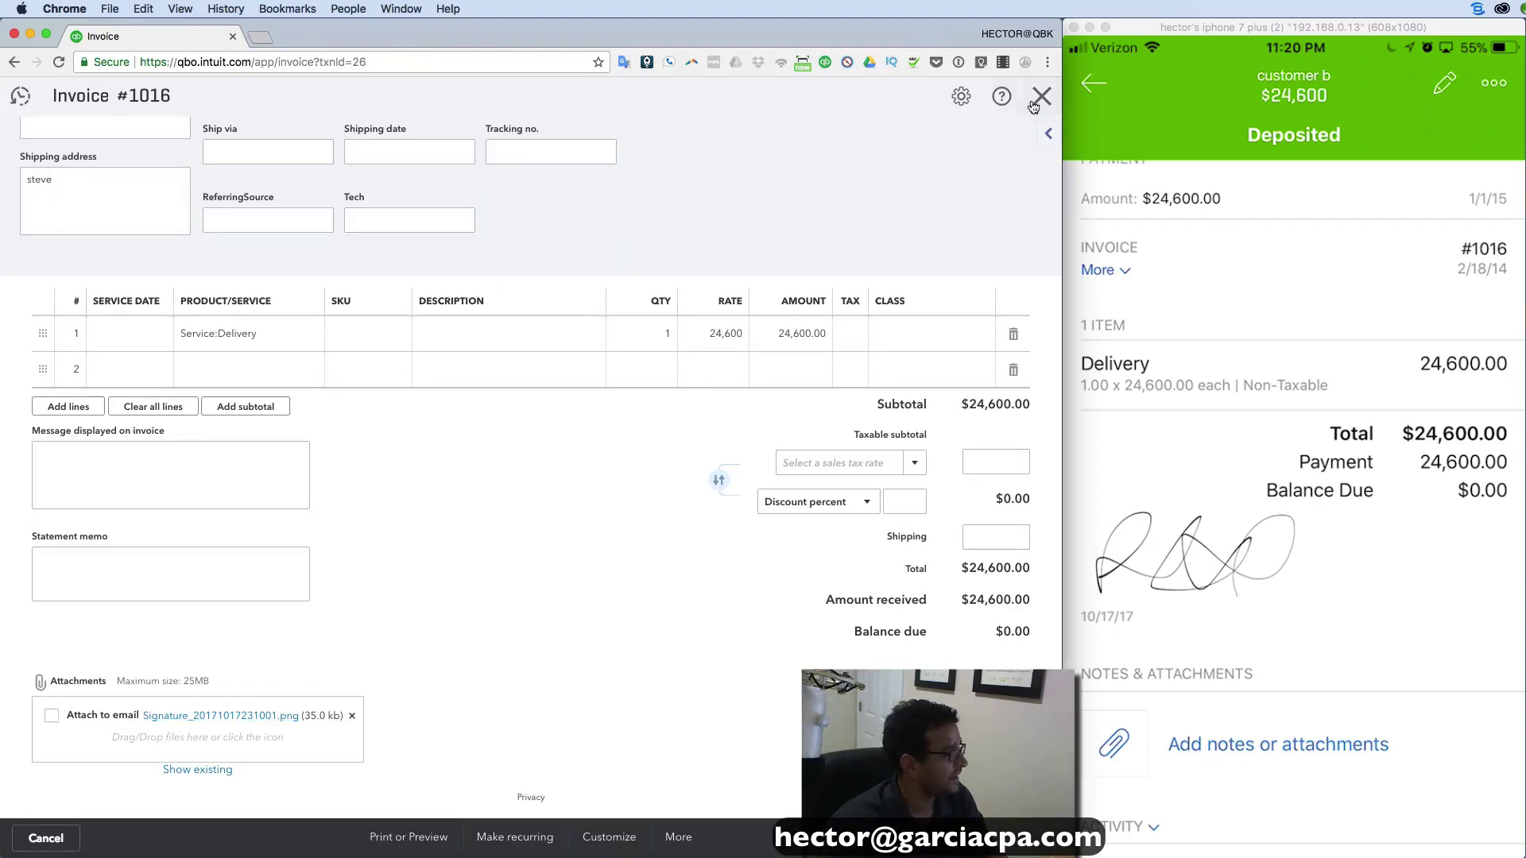
pyautogui.click(1041, 96)
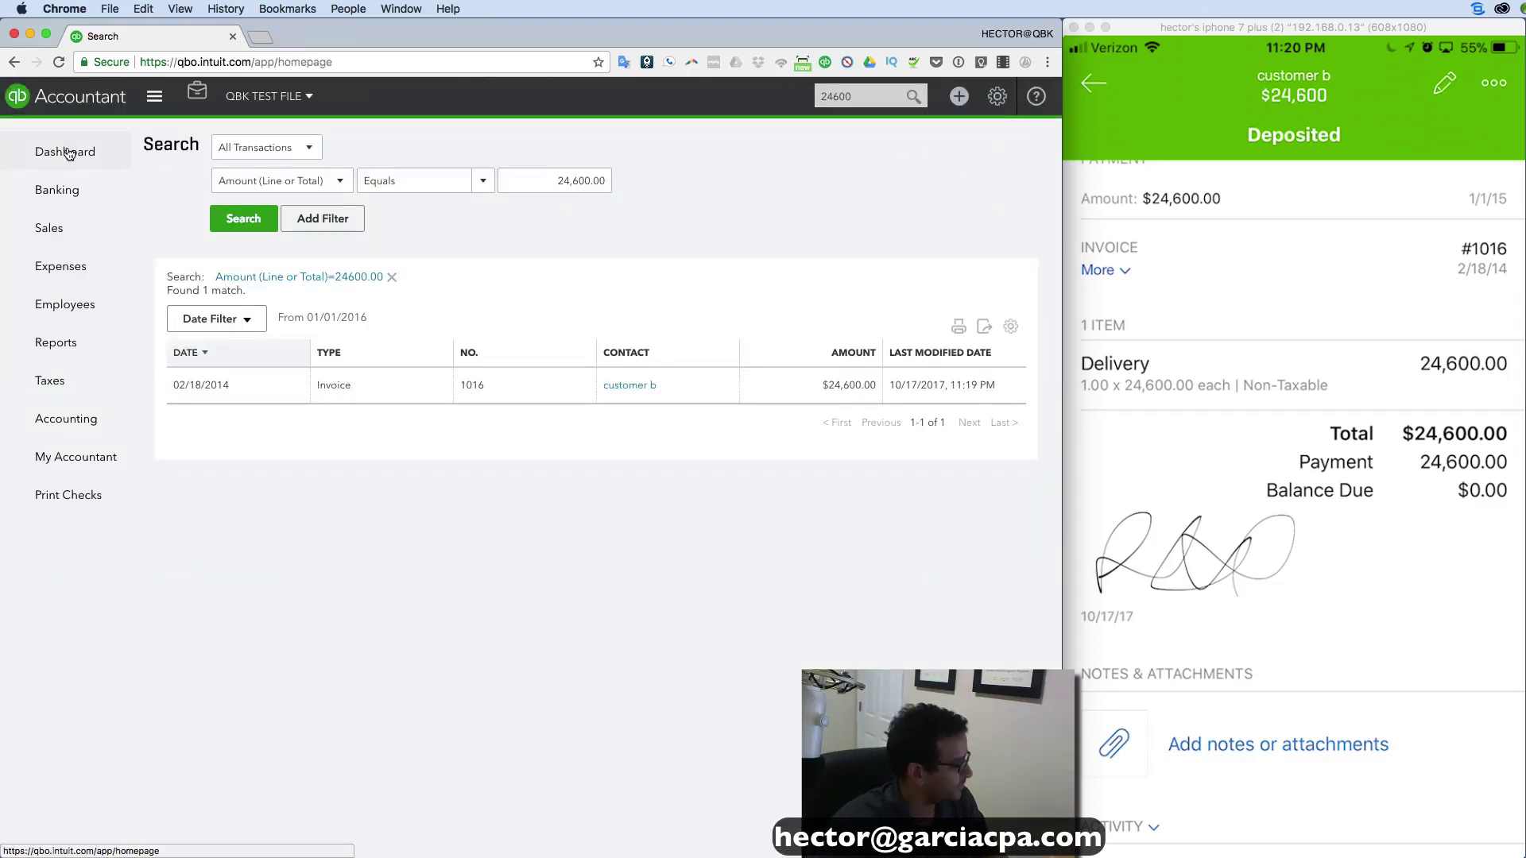
# Switch from the 24,600.00 search results back to the Dashboard via the left navigation bar.
pyautogui.click(69, 152)
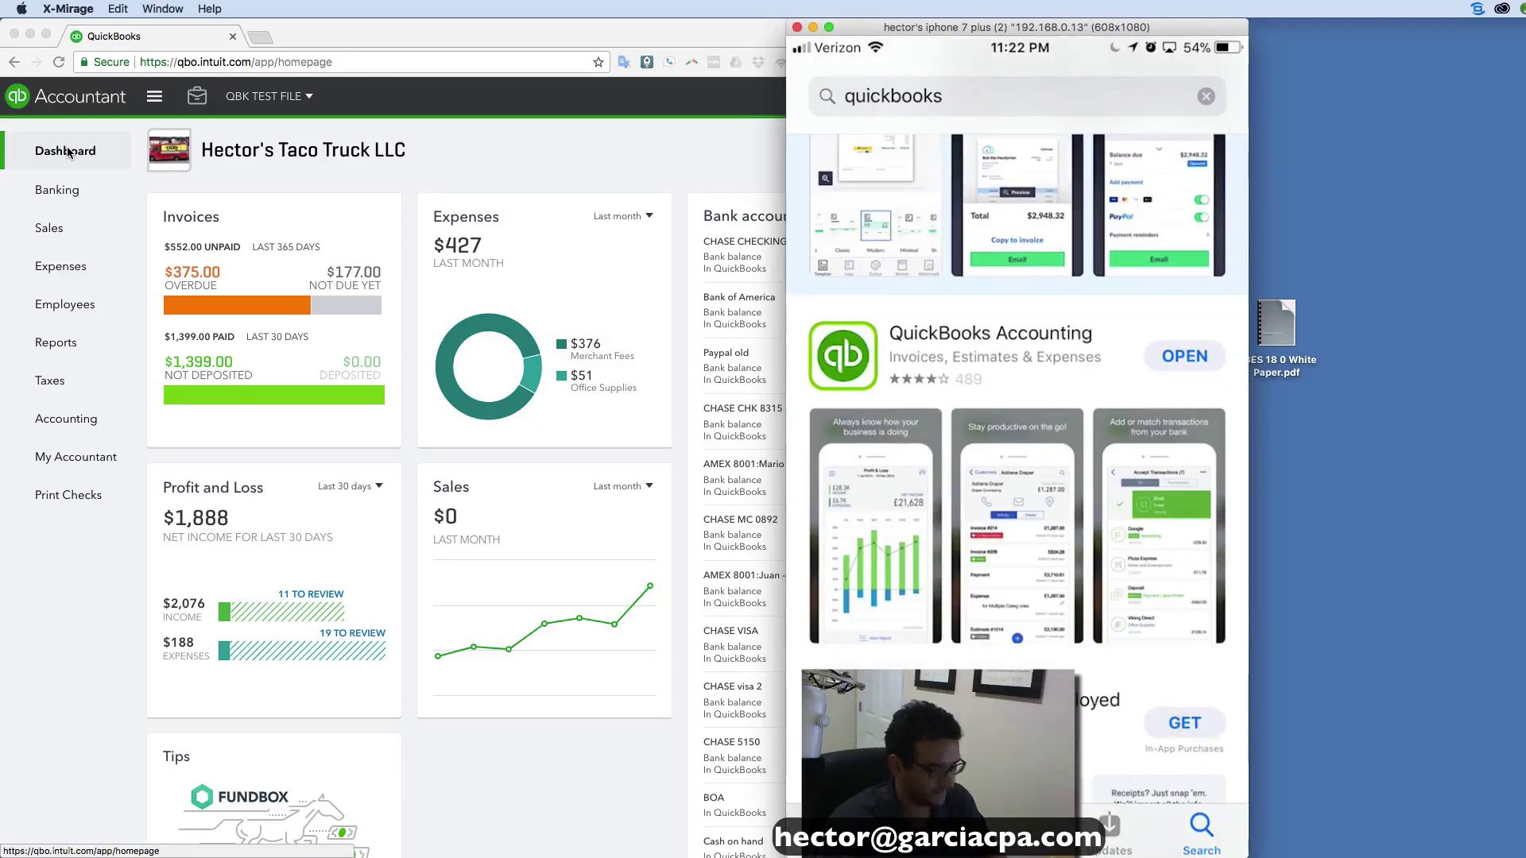
# Move the X-Mirage iPhone mirror window to the right edge to uncover every bank balance.
pyautogui.moveTo(1029, 26)
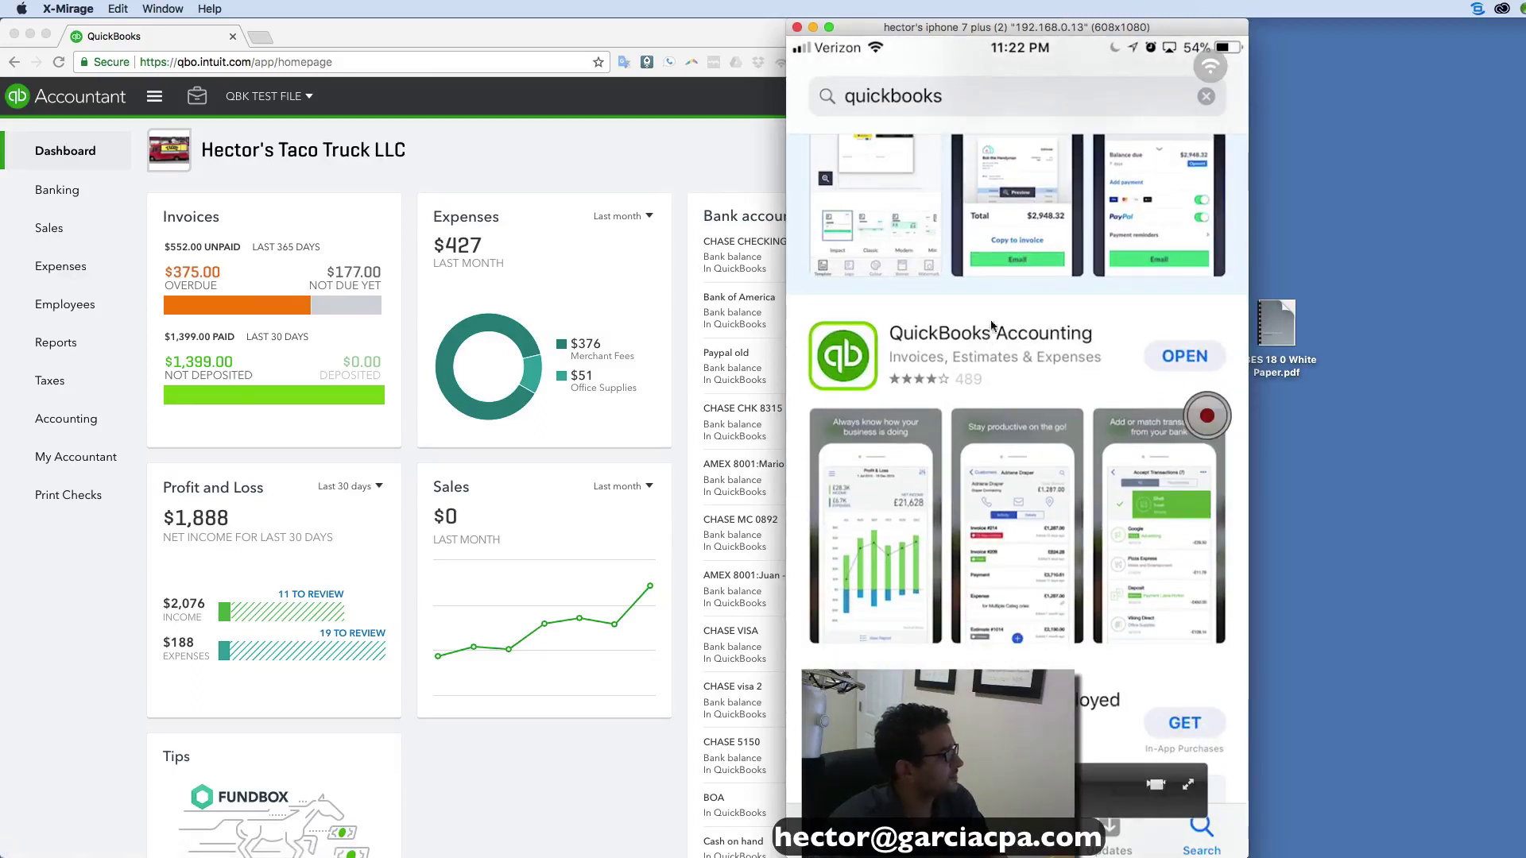
pyautogui.moveTo(1029, 27); pyautogui.dragTo(1303, 20)
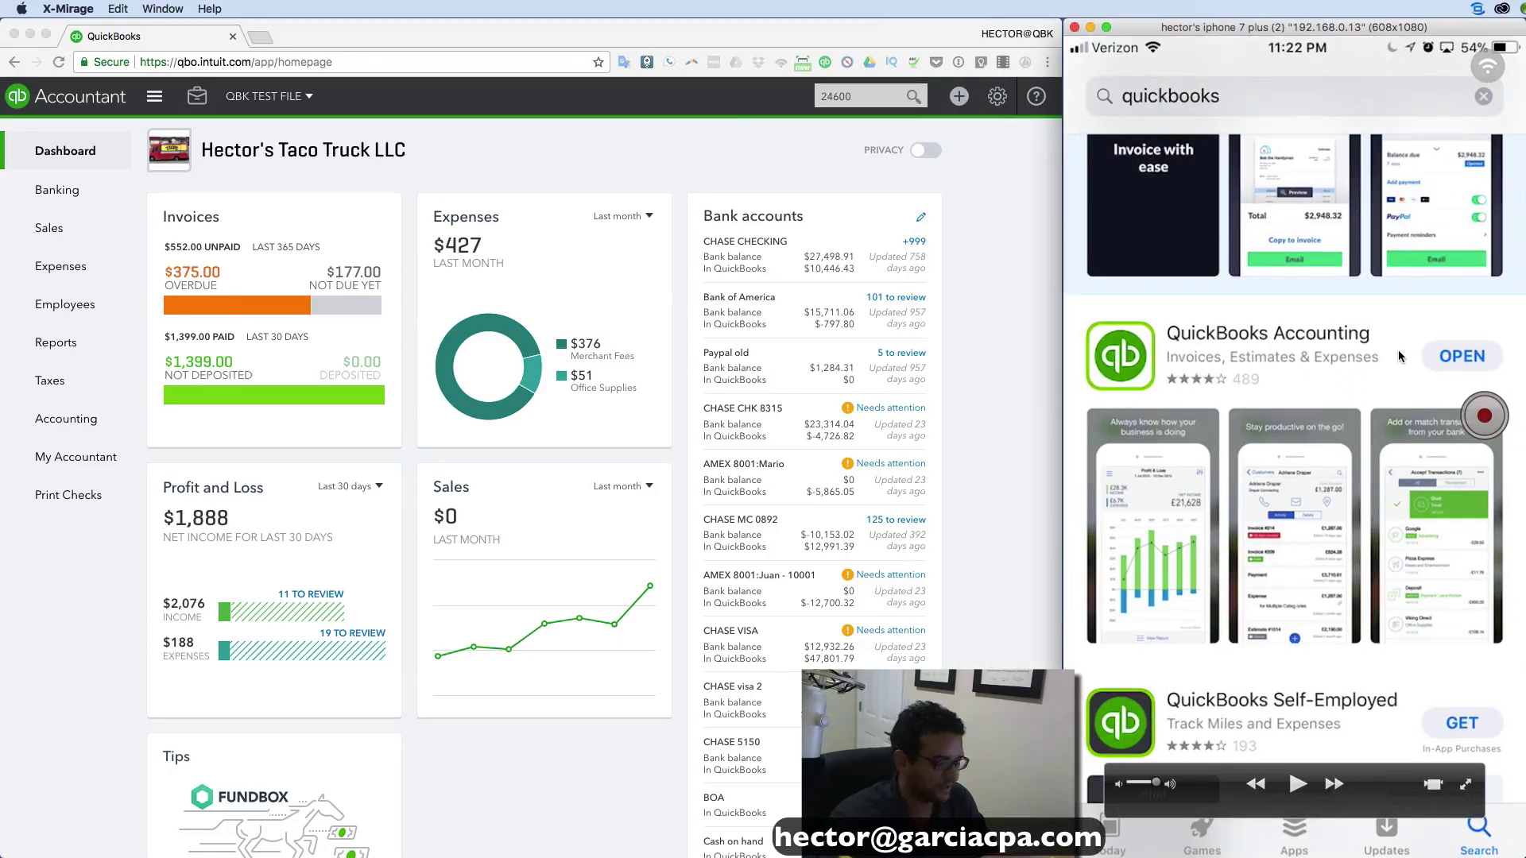